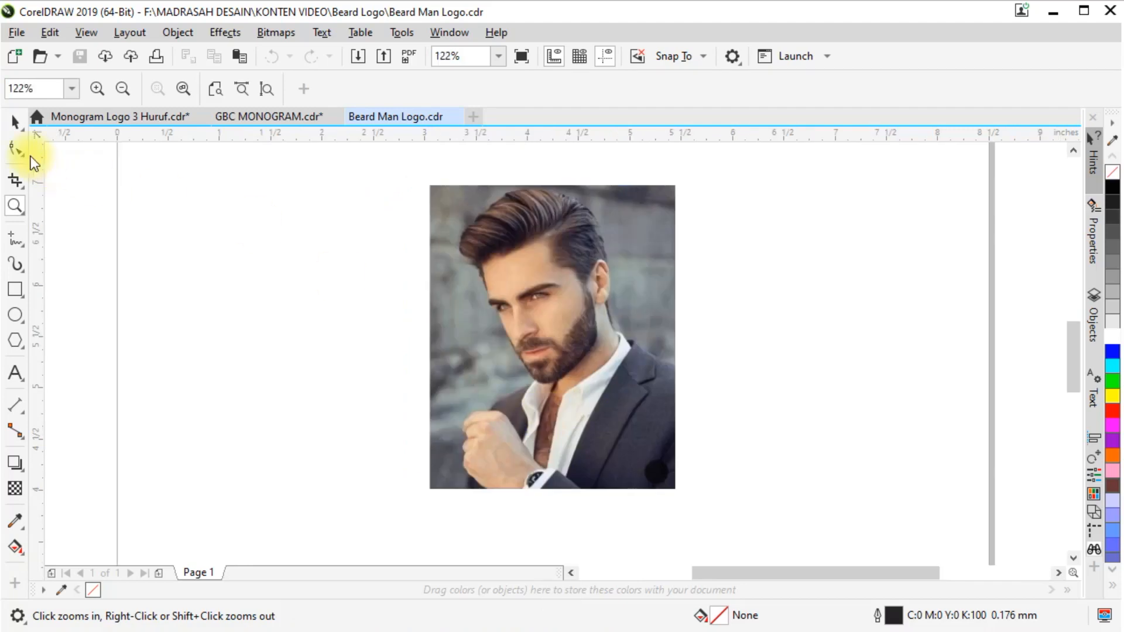
# Apply a uniform transparency of 50 to the portrait photo
pyautogui.click(493, 202)
pyautogui.rightClick(493, 202)
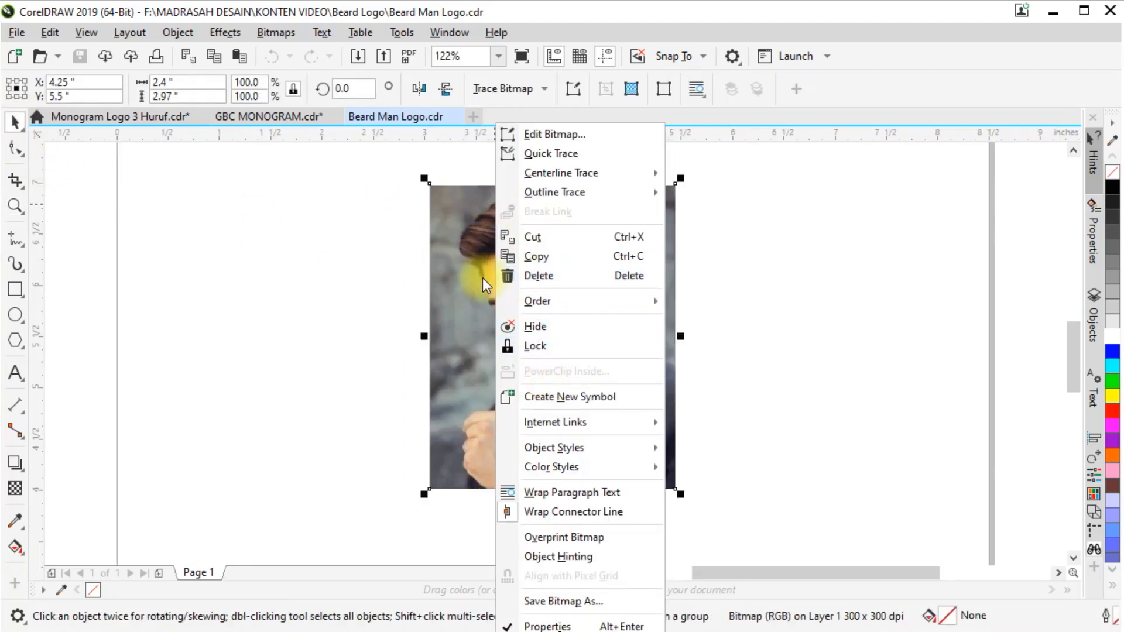
pyautogui.click(457, 267)
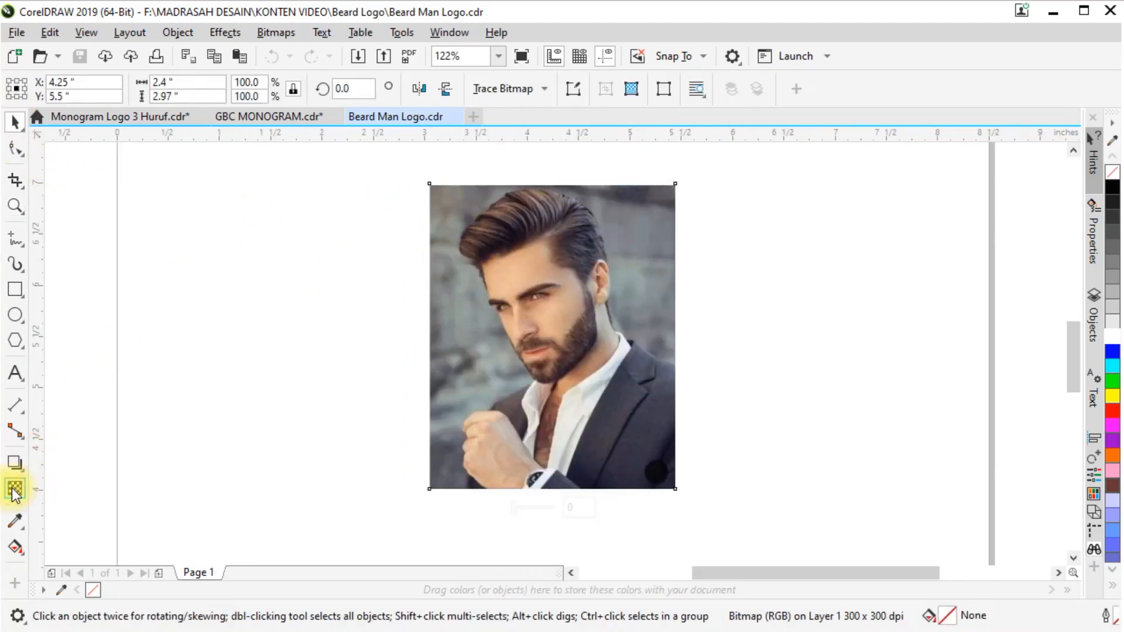
pyautogui.click(15, 491)
pyautogui.click(42, 89)
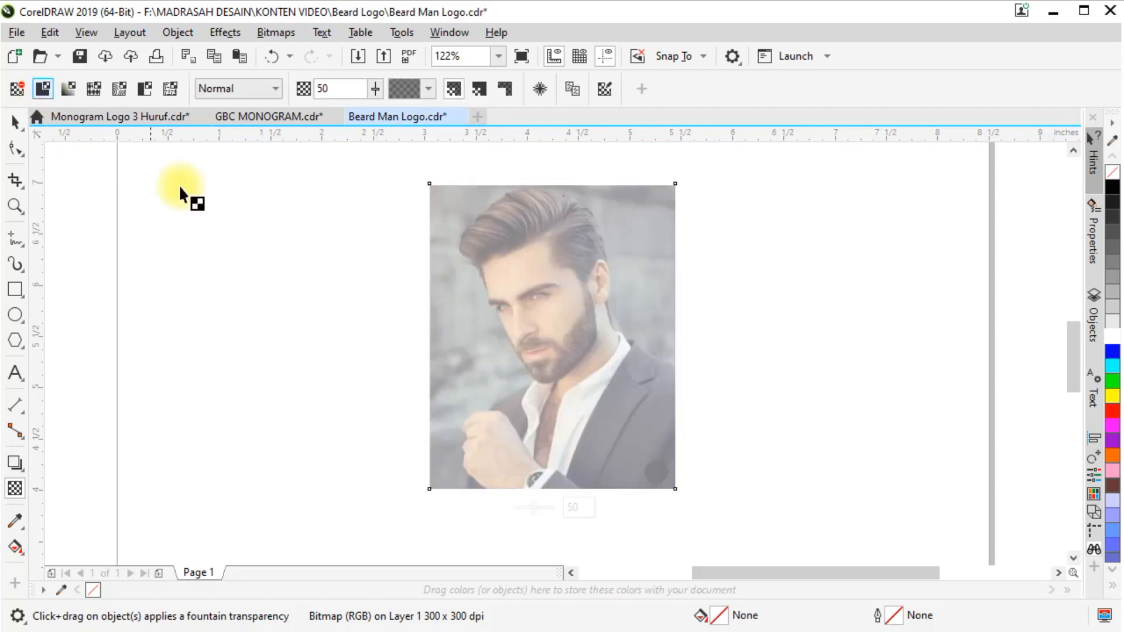
# Lock the faded portrait photo in place and deselect it
pyautogui.click(16, 123)
pyautogui.rightClick(621, 219)
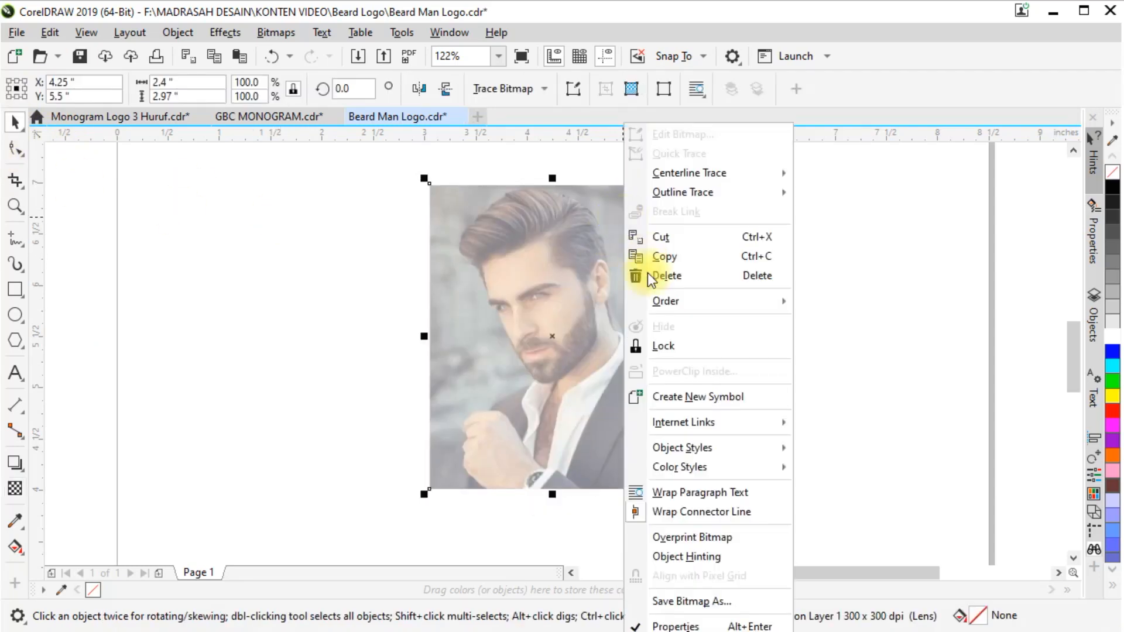
pyautogui.click(694, 349)
pyautogui.click(750, 300)
# Draw the first straight Pen segment up the temple beside the man's forehead and set its outline width to Hairline
pyautogui.scroll(3, 550, 208)
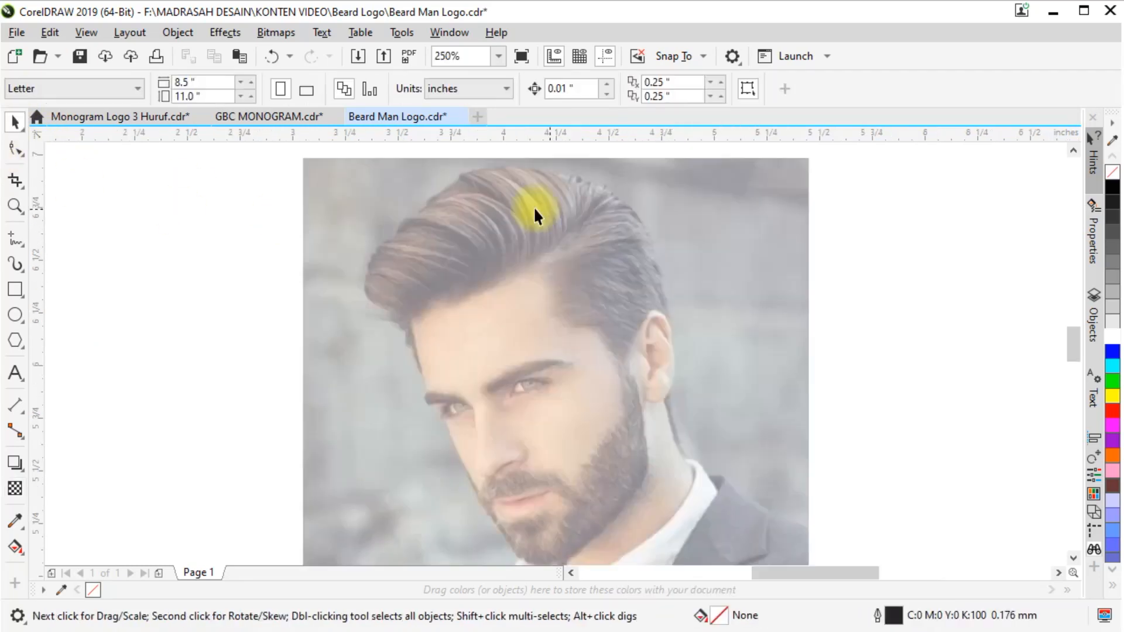
pyautogui.click(26, 247)
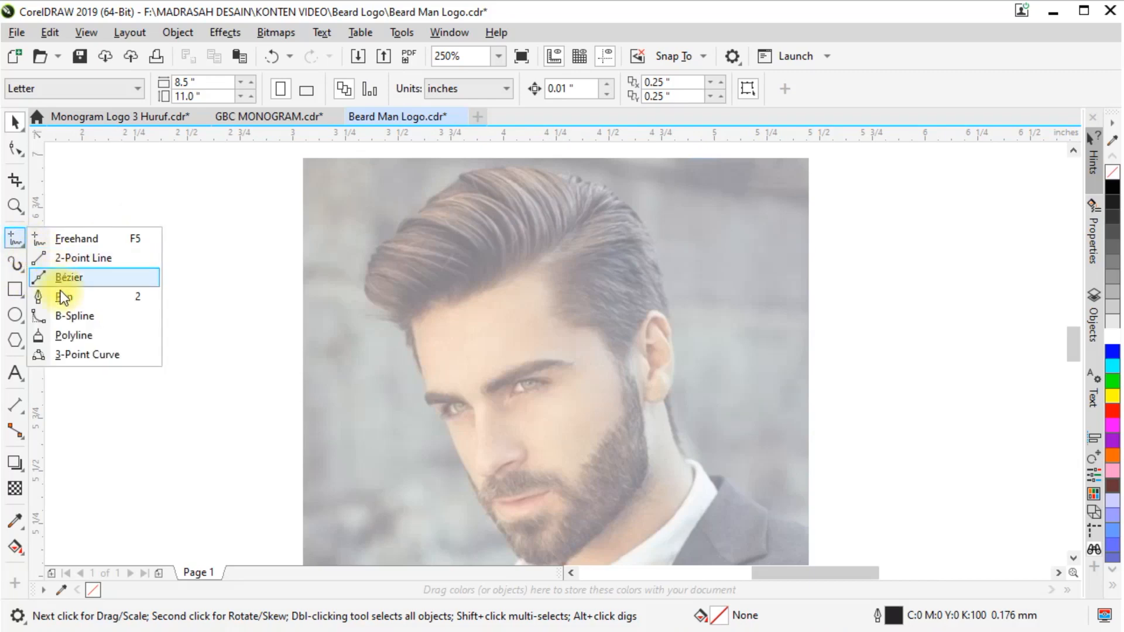
pyautogui.scroll(6, 419, 375)
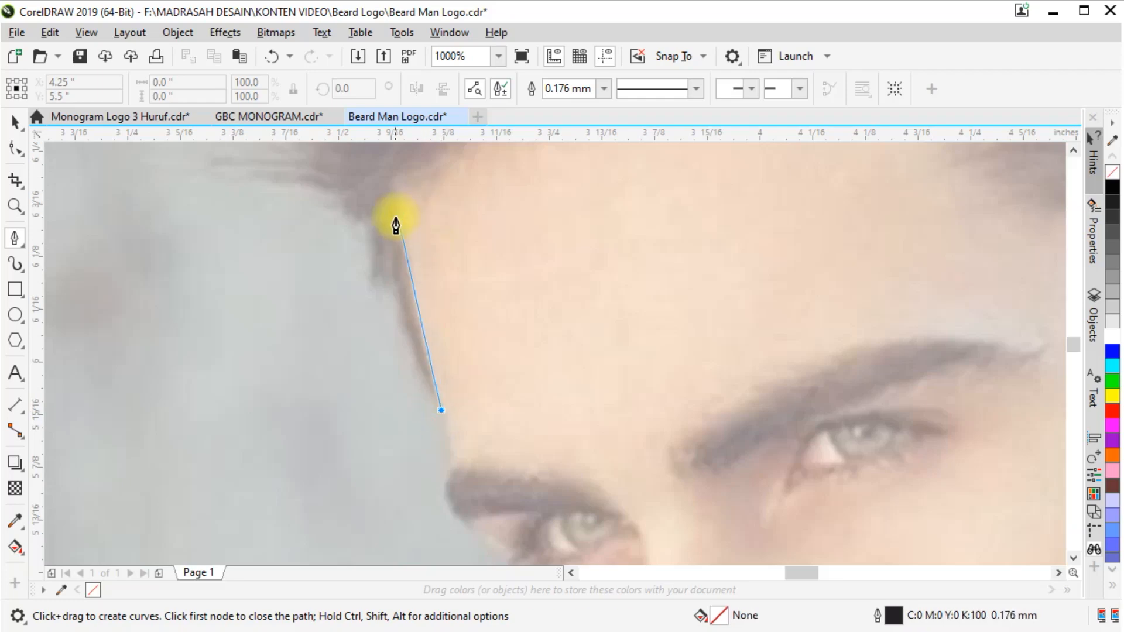
pyautogui.doubleClick(402, 193)
pyautogui.scroll(-3, 384, 377)
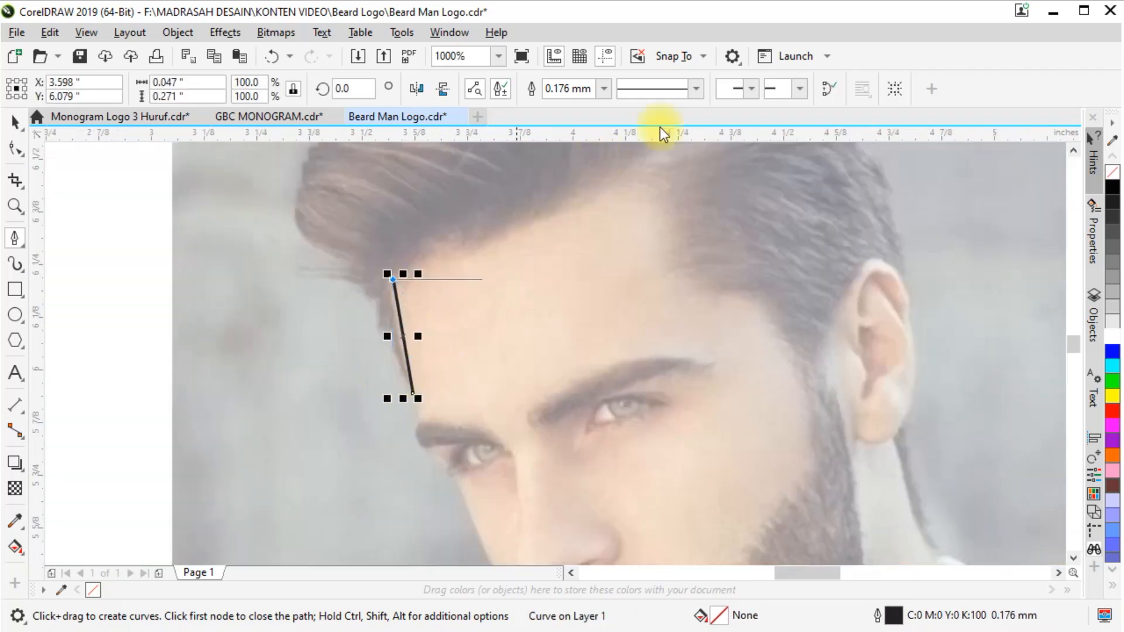
pyautogui.click(605, 89)
pyautogui.click(582, 120)
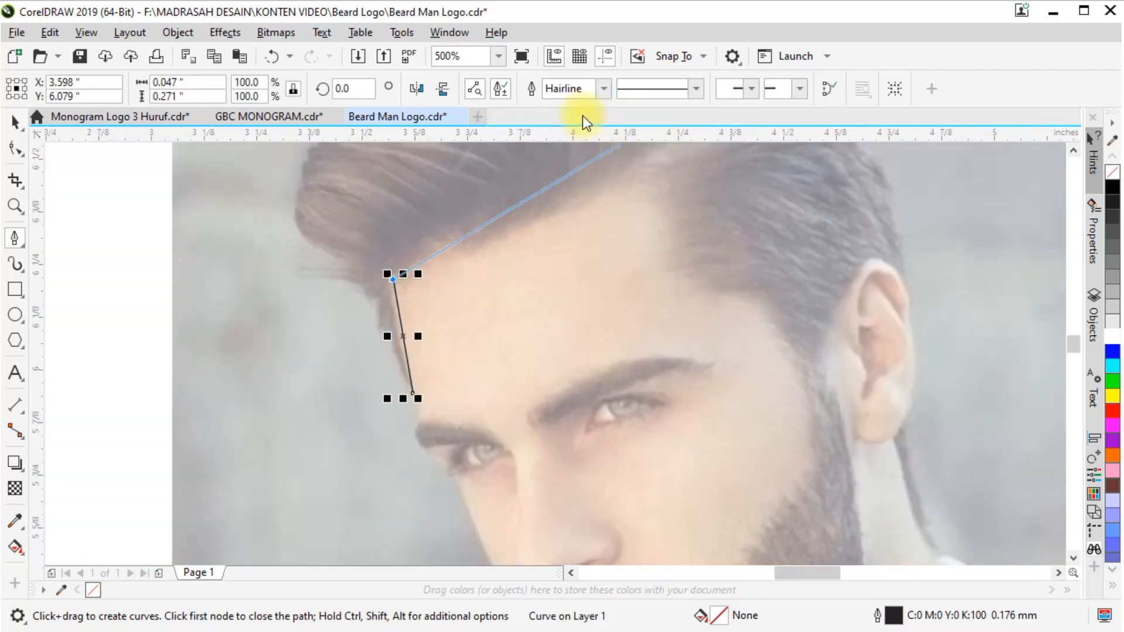
# Continue the Pen path along the forehead hairline, adding two small hair notches on the way to the opposite temple
pyautogui.scroll(-3, 454, 281)
pyautogui.scroll(6, 452, 289)
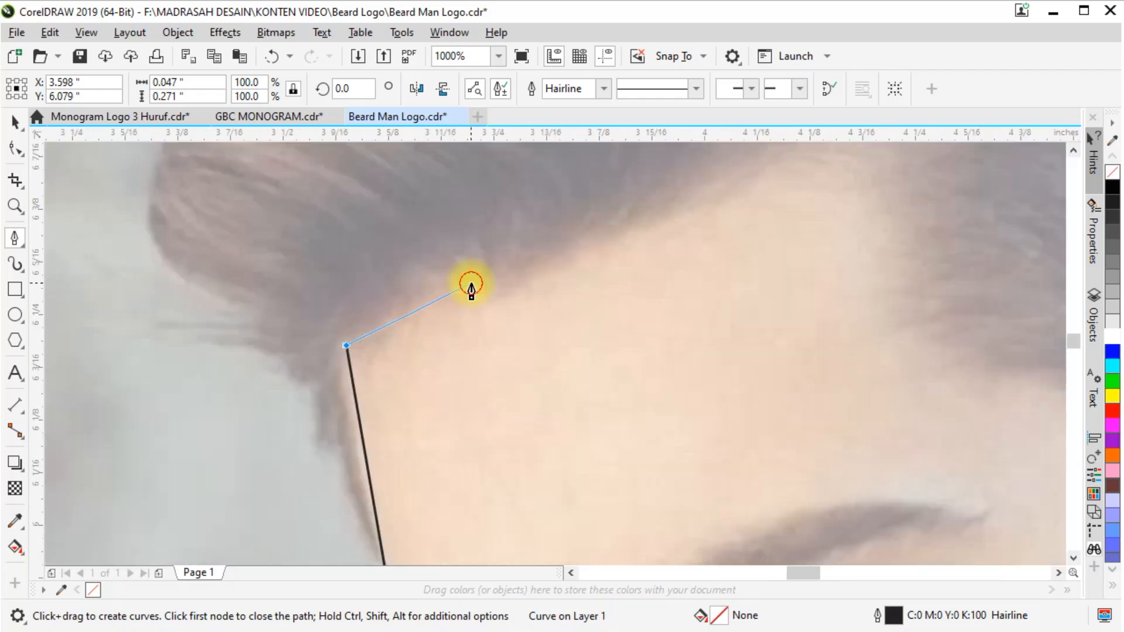
pyautogui.click(471, 283)
pyautogui.click(488, 302)
pyautogui.scroll(-1, 473, 378)
pyautogui.moveTo(574, 292); pyautogui.dragTo(673, 270)
pyautogui.keyDown('alt'); pyautogui.click(574, 293); pyautogui.keyUp('alt')
pyautogui.scroll(1, 665, 251)
pyautogui.click(463, 362)
pyautogui.click(758, 530)
# Trace the hair edge at the temple and follow the sideburn's inner edge down the cheek
pyautogui.scroll(-2, 758, 521)
pyautogui.scroll(2, 802, 553)
pyautogui.moveTo(705, 367); pyautogui.dragTo(767, 392)
pyautogui.scroll(-2, 732, 380)
pyautogui.scroll(2, 756, 460)
pyautogui.click(755, 469)
pyautogui.scroll(-1, 613, 366)
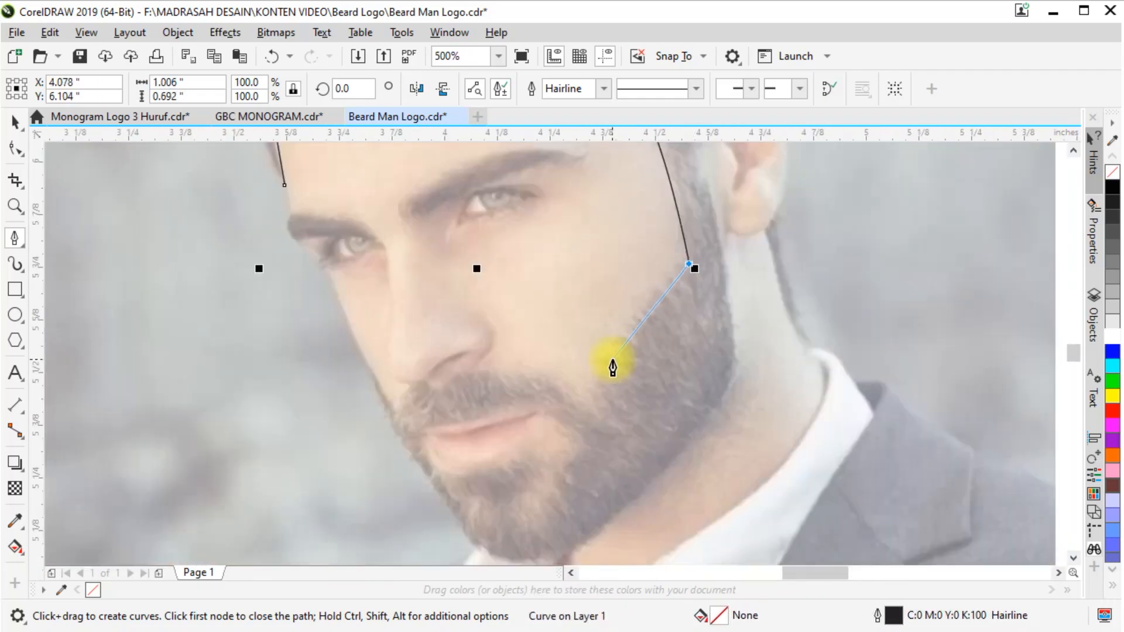
# Trace the beard's cheek edge and the moustache's upper edge to just beneath the nose
pyautogui.scroll(1, 608, 404)
pyautogui.moveTo(576, 435); pyautogui.dragTo(549, 438)
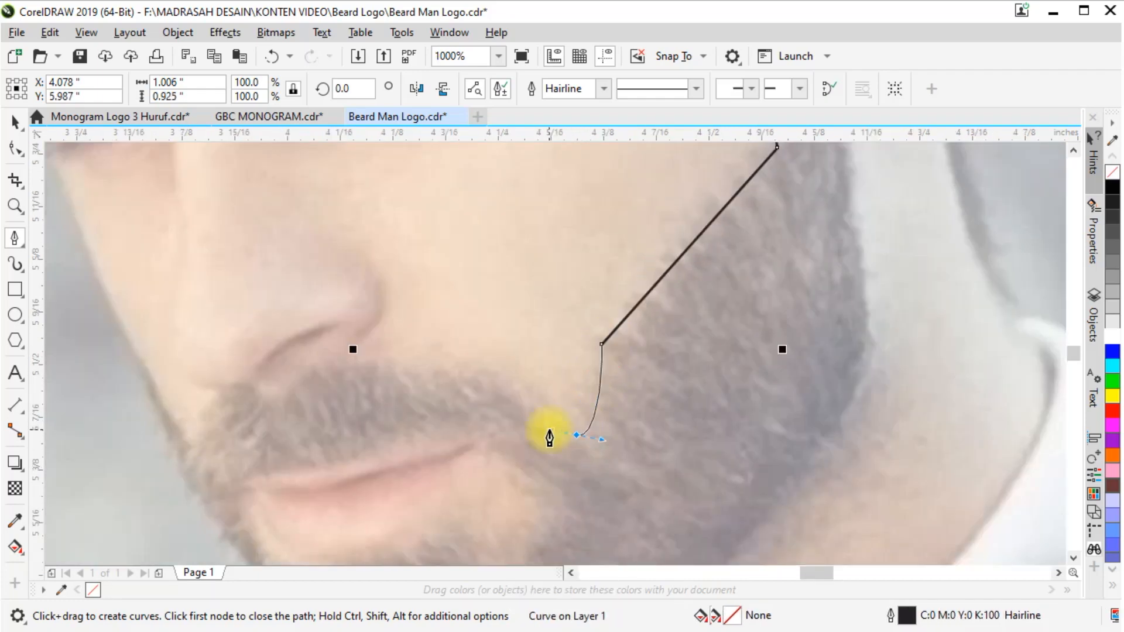
pyautogui.keyDown('alt'); pyautogui.click(284, 406); pyautogui.keyUp('alt')
pyautogui.scroll(1, 250, 402)
pyautogui.moveTo(264, 440); pyautogui.dragTo(265, 387)
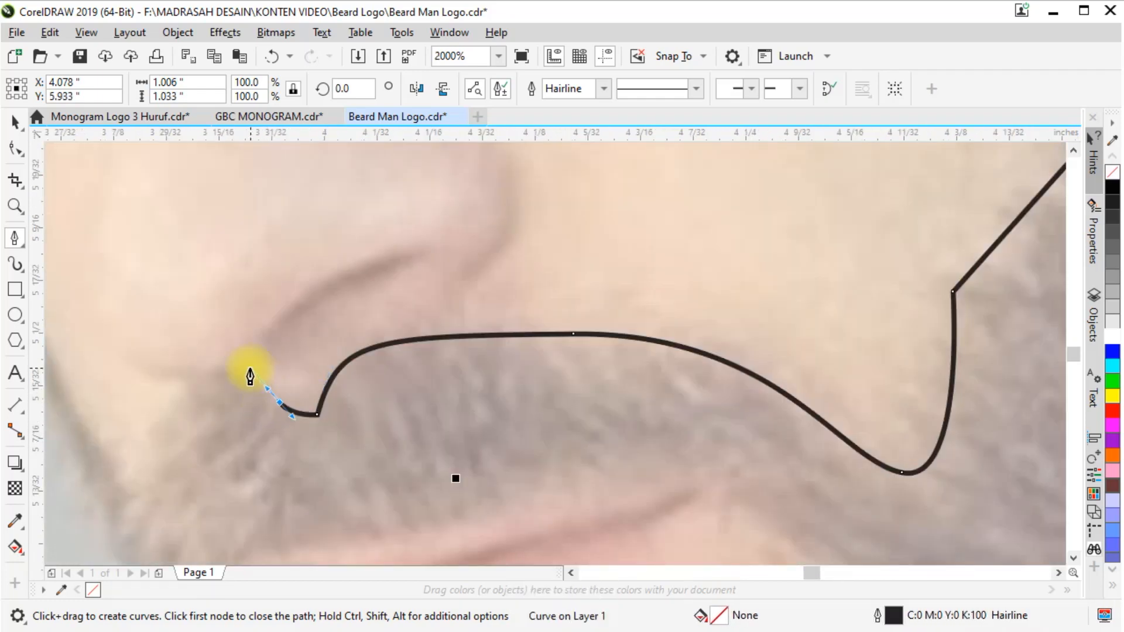
pyautogui.click(249, 372)
pyautogui.hotkey('ctrl', 'z')
# Outline the nostril shadow as a thin sliver and continue along the moustache to the far edge of the face
pyautogui.scroll(1, 311, 308)
pyautogui.moveTo(316, 318); pyautogui.dragTo(297, 407)
pyautogui.scroll(-1, 165, 396)
pyautogui.keyDown('alt'); pyautogui.click(385, 320); pyautogui.keyUp('alt')
pyautogui.click(280, 464)
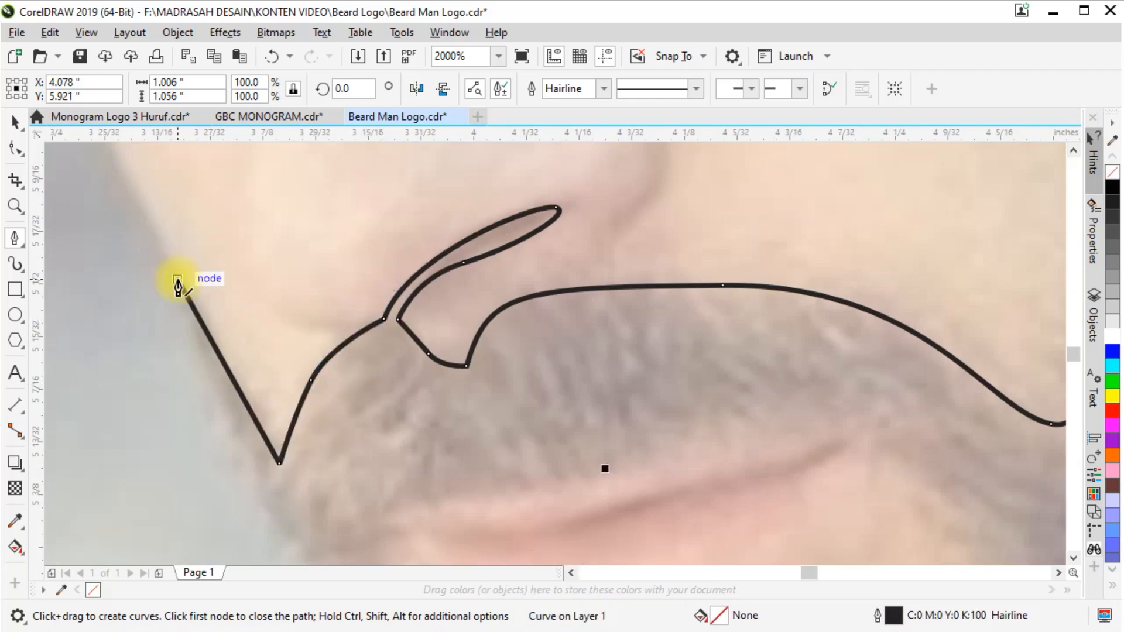
# Trace the beard's outer edge from the far cheek down to the chin
pyautogui.scroll(-1, 177, 280)
pyautogui.moveTo(370, 382); pyautogui.dragTo(377, 256)
pyautogui.hotkey('ctrl', 'z')
pyautogui.scroll(-1, 336, 275)
pyautogui.scroll(1, 415, 413)
pyautogui.moveTo(293, 246); pyautogui.dragTo(324, 293)
pyautogui.click(411, 421)
pyautogui.moveTo(660, 398); pyautogui.dragTo(715, 369)
pyautogui.hotkey('ctrl', 'z')
pyautogui.hotkey('ctrl', 'z')
pyautogui.moveTo(435, 437); pyautogui.dragTo(460, 458)
pyautogui.scroll(-1, 604, 391)
# Continue the beard outline from under the chin along the jaw up toward the earlobe
pyautogui.moveTo(690, 345); pyautogui.dragTo(755, 284)
pyautogui.click(764, 229)
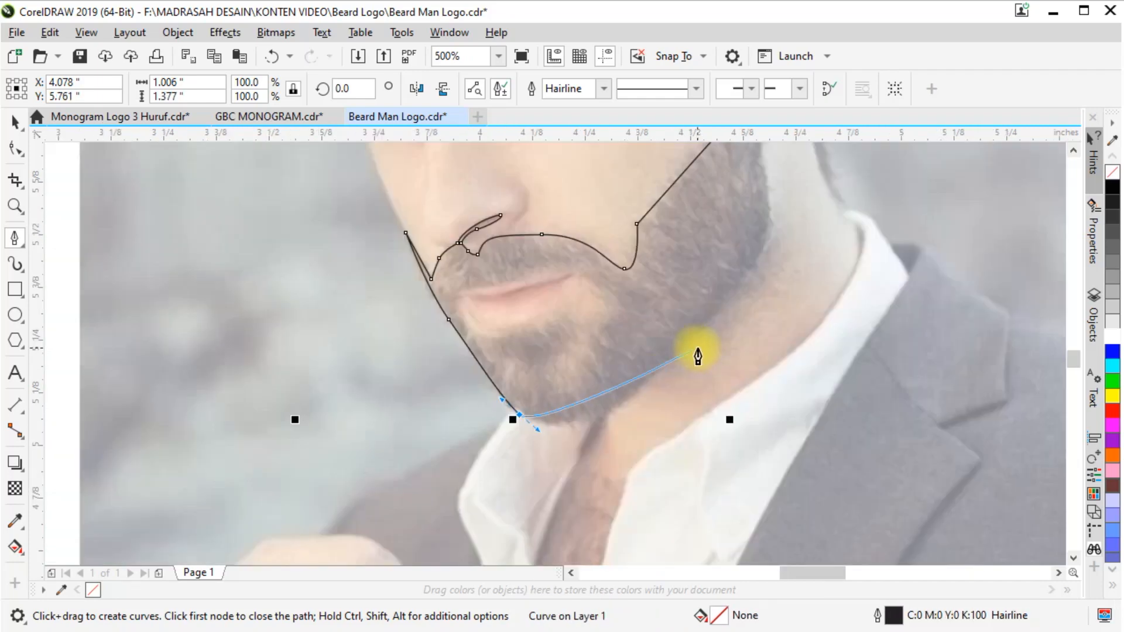
pyautogui.moveTo(762, 231); pyautogui.dragTo(695, 394)
pyautogui.click(670, 167)
pyautogui.scroll(1, 670, 167)
pyautogui.moveTo(670, 167); pyautogui.dragTo(575, 420)
pyautogui.hotkey('ctrl', 'z')
pyautogui.scroll(-1, 619, 299)
pyautogui.scroll(1, 574, 431)
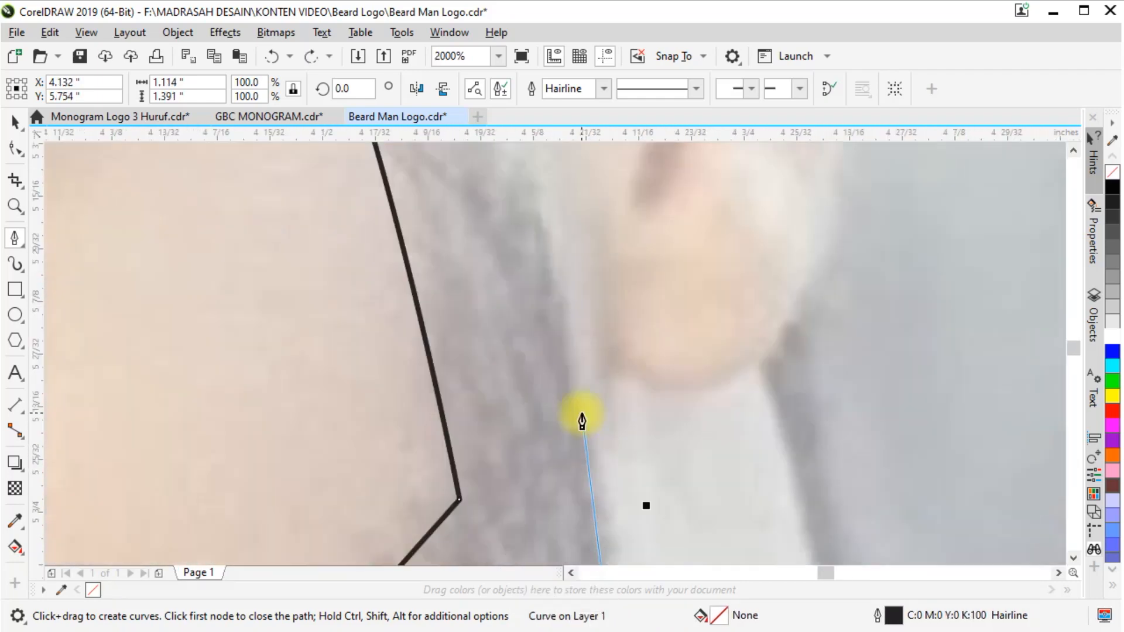
# Trace the sideburn's back edge up in front of the ear and around the ear's upper curve
pyautogui.click(574, 432)
pyautogui.click(566, 513)
pyautogui.moveTo(537, 199); pyautogui.dragTo(553, 157)
pyautogui.scroll(2, 586, 229)
pyautogui.moveTo(483, 243); pyautogui.dragTo(532, 256)
pyautogui.scroll(-4, 617, 402)
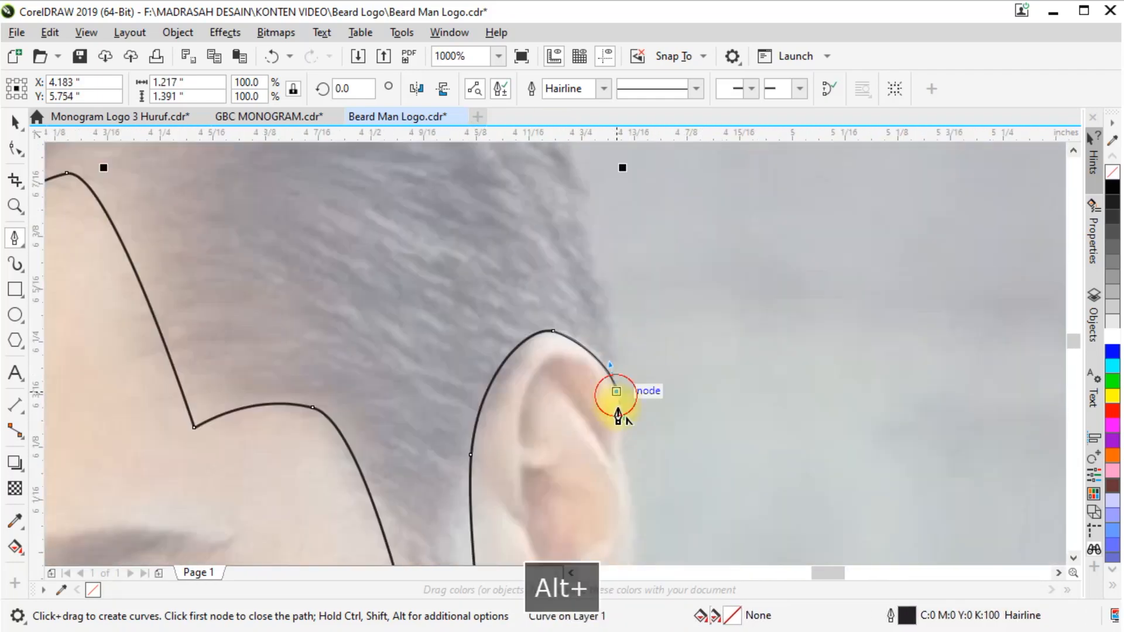
# Trace the back of the head with a few hair spikes and curve the path up to the crown
pyautogui.scroll(3, 673, 334)
pyautogui.click(708, 436)
pyautogui.moveTo(590, 160); pyautogui.dragTo(525, 177)
pyautogui.click(490, 161)
pyautogui.scroll(-1, 715, 370)
pyautogui.scroll(1, 557, 256)
pyautogui.moveTo(444, 226); pyautogui.dragTo(327, 230)
pyautogui.scroll(-2, 744, 271)
pyautogui.scroll(3, 624, 275)
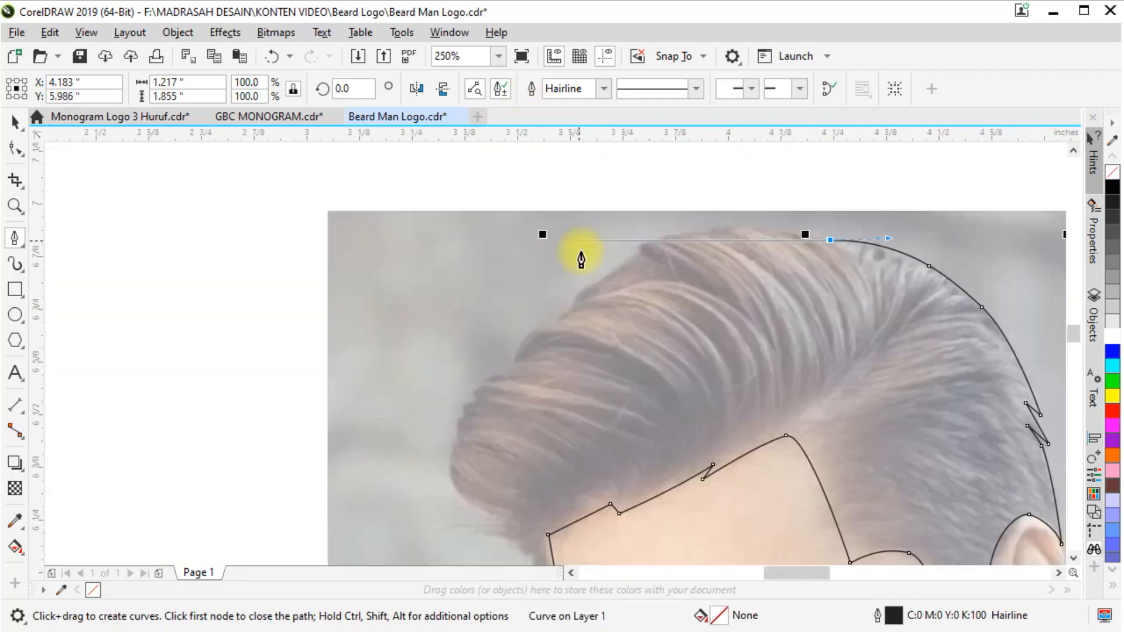
# Trace the top of the hair and the stepped front edge of the quiff
pyautogui.scroll(-2, 397, 418)
pyautogui.scroll(1, 550, 409)
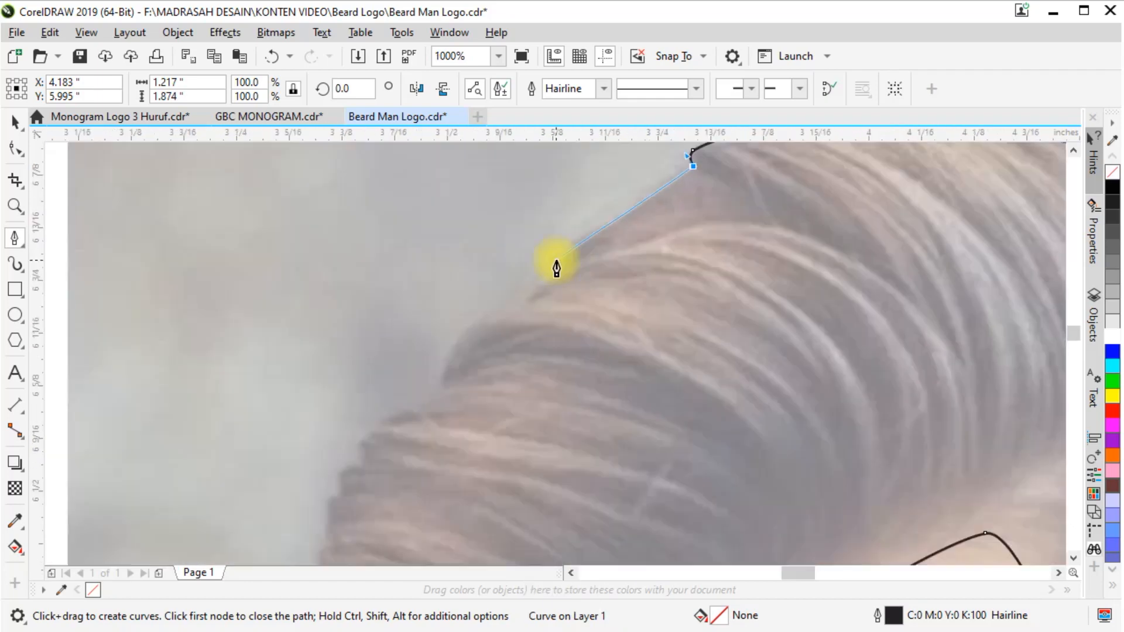
pyautogui.moveTo(525, 284); pyautogui.dragTo(482, 347)
pyautogui.keyDown('alt'); pyautogui.click(525, 283); pyautogui.keyUp('alt')
pyautogui.moveTo(437, 386); pyautogui.dragTo(429, 450)
pyautogui.keyDown('alt'); pyautogui.click(436, 387); pyautogui.keyUp('alt')
pyautogui.scroll(-2, 510, 348)
# Curve the path around the quiff's front curl and add a hair spike beneath it
pyautogui.scroll(1, 510, 422)
pyautogui.moveTo(569, 332); pyautogui.dragTo(586, 391)
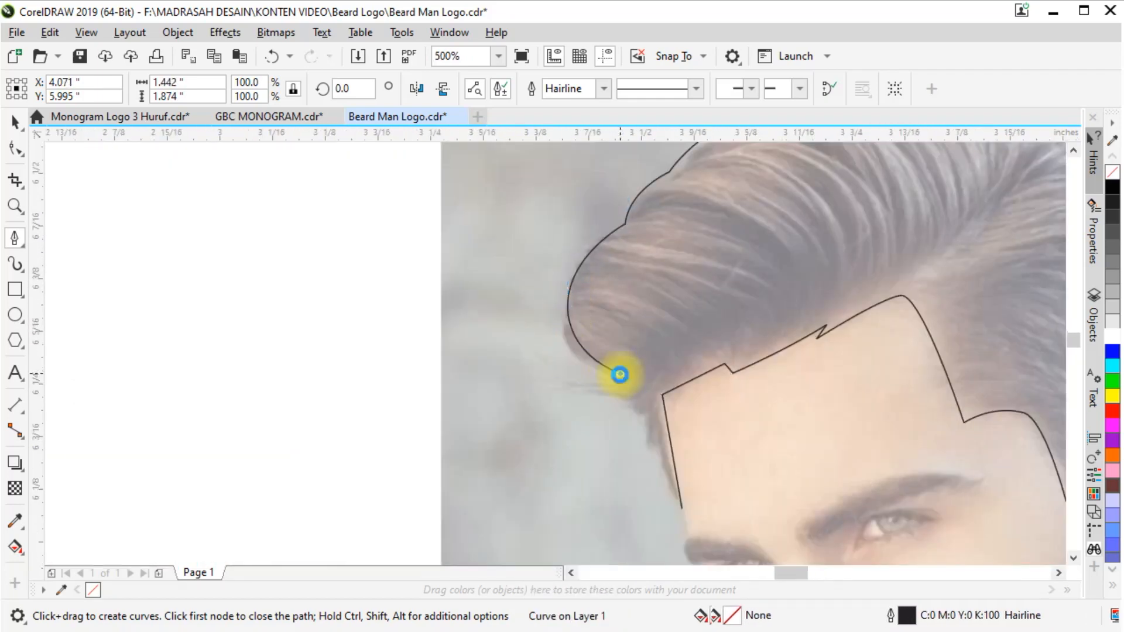
pyautogui.scroll(1, 620, 375)
pyautogui.hotkey('ctrl', 'z')
pyautogui.scroll(-1, 531, 326)
pyautogui.keyDown('alt'); pyautogui.click(579, 200); pyautogui.keyUp('alt')
pyautogui.moveTo(520, 313); pyautogui.dragTo(541, 385)
pyautogui.scroll(1, 523, 323)
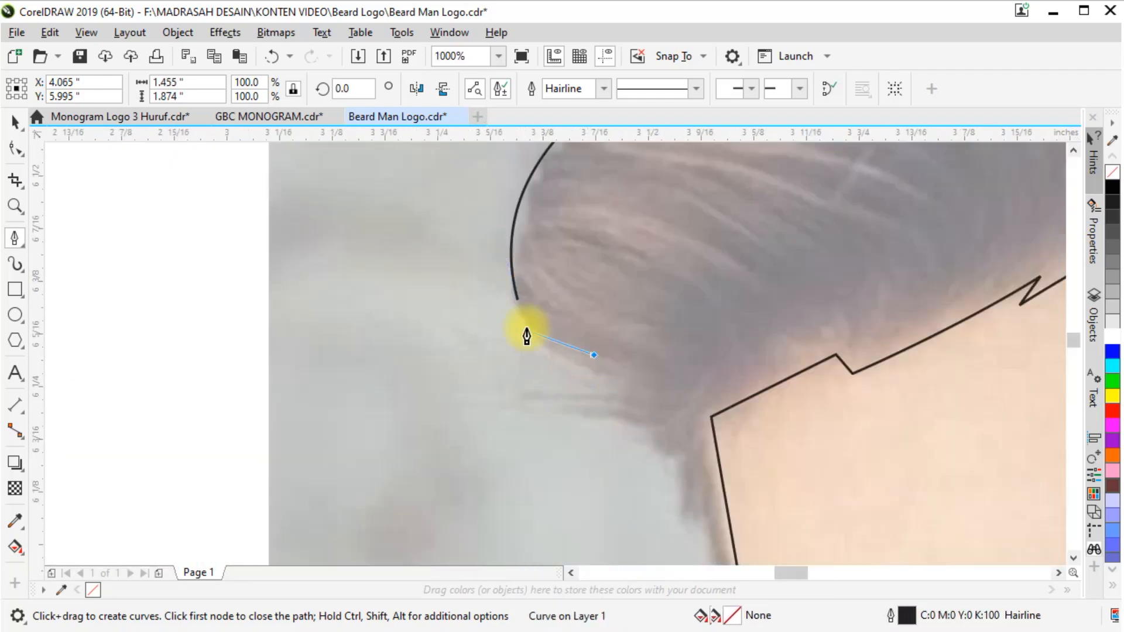
pyautogui.keyDown('alt'); pyautogui.click(625, 395); pyautogui.keyUp('alt')
pyautogui.click(523, 392)
# Add the remaining hair spikes at the temple and close the hair and beard outline at its starting point
pyautogui.moveTo(669, 442); pyautogui.dragTo(595, 340)
pyautogui.click(627, 389)
pyautogui.click(658, 288)
pyautogui.click(670, 426)
pyautogui.click(679, 354)
pyautogui.scroll(-2, 678, 255)
pyautogui.scroll(2, 705, 341)
pyautogui.scroll(-4, 594, 340)
pyautogui.click(15, 123)
pyautogui.moveTo(488, 231); pyautogui.dragTo(765, 231)
pyautogui.hotkey('ctrl', 'z')
# Start a new Pen path at the eyebrow above the nearer eye, drawing its jagged inner end
pyautogui.scroll(2, 493, 292)
pyautogui.scroll(1, 496, 332)
pyautogui.press('2')
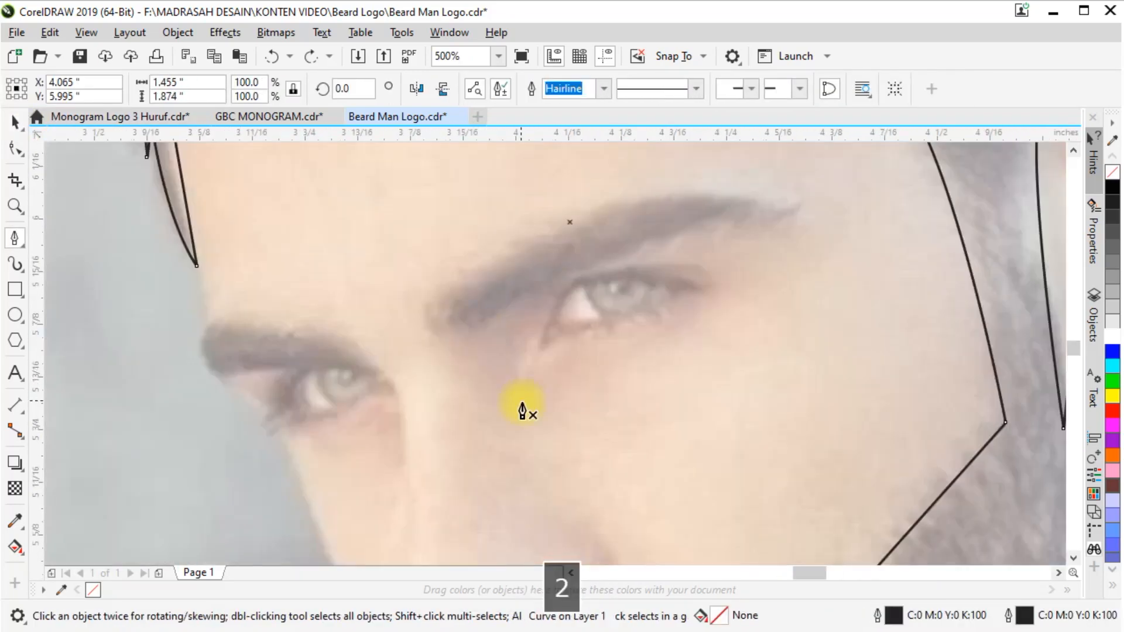
pyautogui.scroll(1, 479, 302)
pyautogui.click(392, 373)
pyautogui.click(409, 381)
pyautogui.click(368, 333)
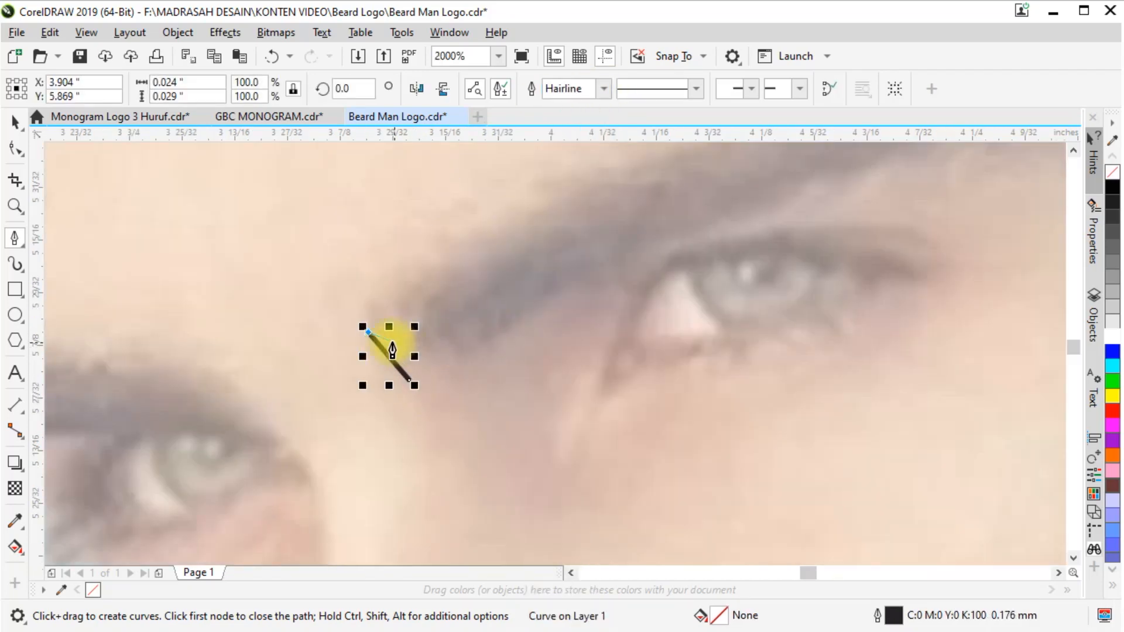
pyautogui.click(442, 233)
pyautogui.click(452, 248)
# Trace the eyebrow's upper edge to its outer tip and form the pointed end
pyautogui.scroll(-1, 449, 316)
pyautogui.scroll(1, 590, 210)
pyautogui.moveTo(562, 225); pyautogui.dragTo(694, 169)
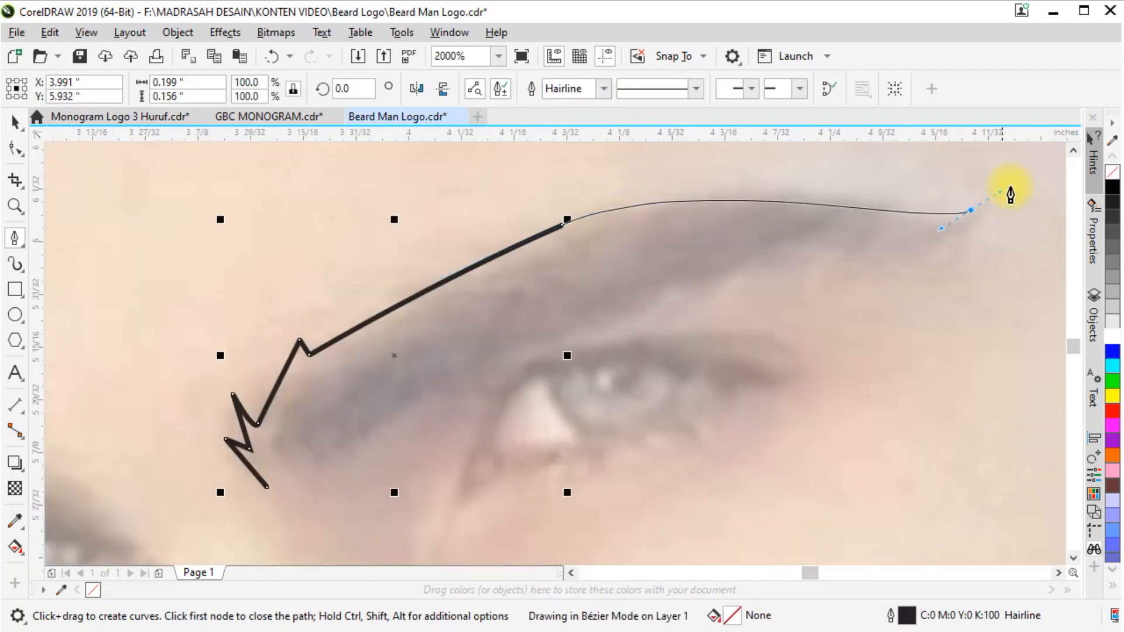
pyautogui.moveTo(1011, 187); pyautogui.dragTo(1007, 213)
pyautogui.keyDown('alt'); pyautogui.click(971, 210); pyautogui.keyUp('alt')
pyautogui.click(926, 225)
pyautogui.click(1005, 210)
# Trace the eyebrow's lower edge back inward to a corner above the eye
pyautogui.moveTo(871, 284); pyautogui.dragTo(827, 295)
pyautogui.moveTo(622, 309); pyautogui.dragTo(521, 354)
pyautogui.scroll(-1, 442, 335)
pyautogui.scroll(1, 488, 348)
pyautogui.click(484, 342)
# Draw the upper eyelid crease and the pointed lash shapes at the eye's outer corner
pyautogui.moveTo(695, 318); pyautogui.dragTo(856, 389)
pyautogui.hotkey('ctrl', 'z')
pyautogui.keyDown('alt'); pyautogui.click(751, 337); pyautogui.keyUp('alt')
pyautogui.scroll(1, 691, 339)
pyautogui.moveTo(570, 318); pyautogui.dragTo(441, 336)
pyautogui.keyDown('alt'); pyautogui.click(571, 318); pyautogui.keyUp('alt')
pyautogui.moveTo(785, 391); pyautogui.dragTo(872, 448)
pyautogui.keyDown('alt'); pyautogui.click(785, 392); pyautogui.keyUp('alt')
# Draw the outer lower-lid spike and curve the path over the eye opening to its inner corner
pyautogui.scroll(-2, 628, 303)
pyautogui.scroll(1, 628, 350)
pyautogui.moveTo(636, 325); pyautogui.dragTo(611, 338)
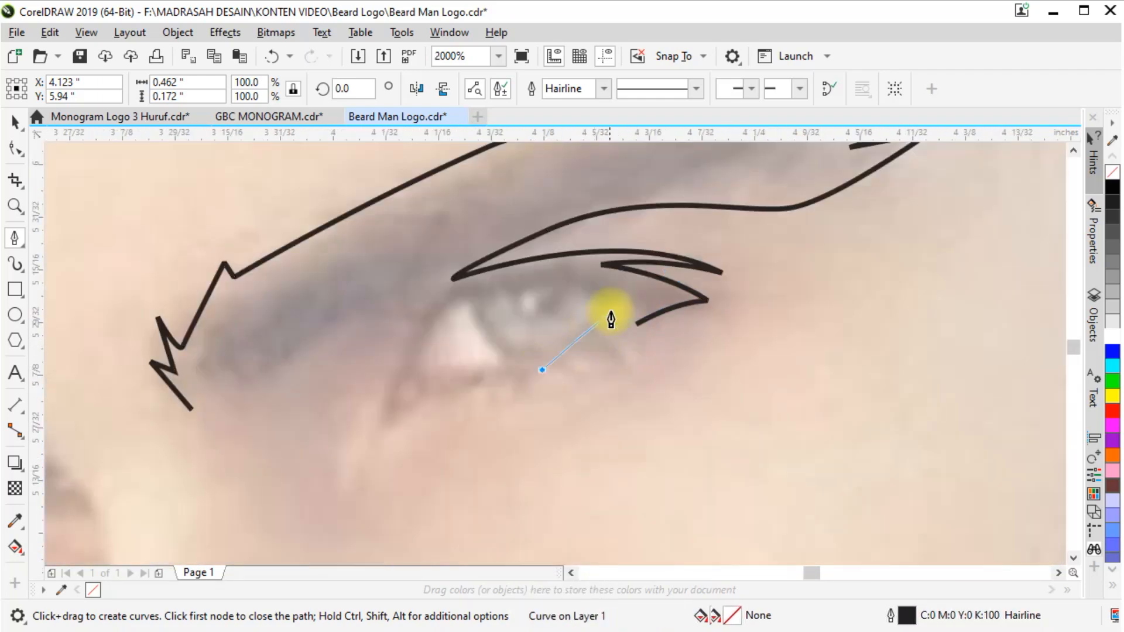
pyautogui.moveTo(634, 290); pyautogui.dragTo(641, 281)
pyautogui.keyDown('alt'); pyautogui.click(626, 300); pyautogui.keyUp('alt')
pyautogui.moveTo(434, 319)
pyautogui.mouseDown()
pyautogui.moveTo(363, 390)
pyautogui.moveTo(381, 505)
pyautogui.mouseUp()
pyautogui.hotkey('ctrl', 'z')
pyautogui.keyDown('alt'); pyautogui.click(627, 301); pyautogui.keyUp('alt')
pyautogui.keyDown('alt'); pyautogui.click(417, 372); pyautogui.keyUp('alt')
# Draw the lower-lid spike from the eye opening's inner corner and run the path down to the tear-duct tip
pyautogui.scroll(1, 418, 374)
pyautogui.moveTo(585, 359); pyautogui.dragTo(697, 334)
pyautogui.hotkey('ctrl', 'z')
pyautogui.keyDown('alt'); pyautogui.click(415, 369); pyautogui.keyUp('alt')
pyautogui.moveTo(596, 365); pyautogui.dragTo(692, 343)
pyautogui.keyDown('alt'); pyautogui.click(596, 366); pyautogui.keyUp('alt')
pyautogui.moveTo(503, 406); pyautogui.dragTo(471, 429)
pyautogui.hotkey('ctrl', 'z')
pyautogui.keyDown('alt'); pyautogui.click(705, 326); pyautogui.keyUp('alt')
pyautogui.moveTo(579, 374); pyautogui.dragTo(505, 401)
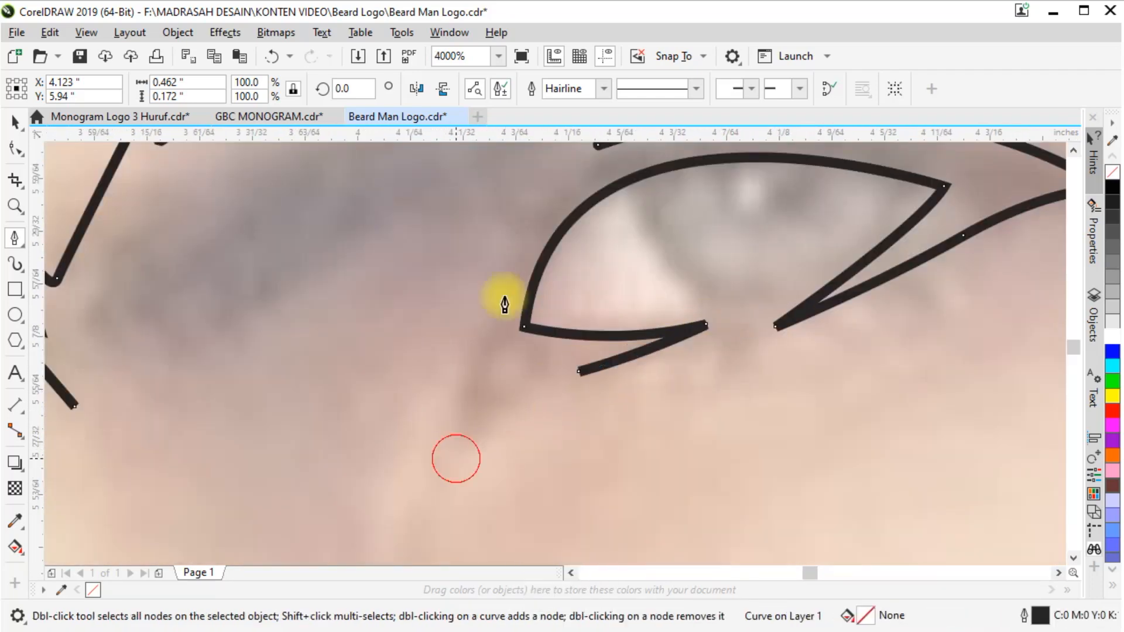
pyautogui.click(456, 459)
# Curve the path up around the inner eye corner and trace the eyebrow's lower edge toward the nose bridge
pyautogui.scroll(-1, 500, 290)
pyautogui.moveTo(534, 233); pyautogui.dragTo(592, 171)
pyautogui.keyDown('alt'); pyautogui.click(534, 233); pyautogui.keyUp('alt')
pyautogui.moveTo(412, 278); pyautogui.dragTo(403, 289)
pyautogui.click(321, 347)
# Add the zigzag hair spikes at the eyebrow's inner end and close the eyebrow-and-eye path
pyautogui.scroll(1, 301, 305)
pyautogui.click(321, 307)
pyautogui.hotkey('ctrl', 'z')
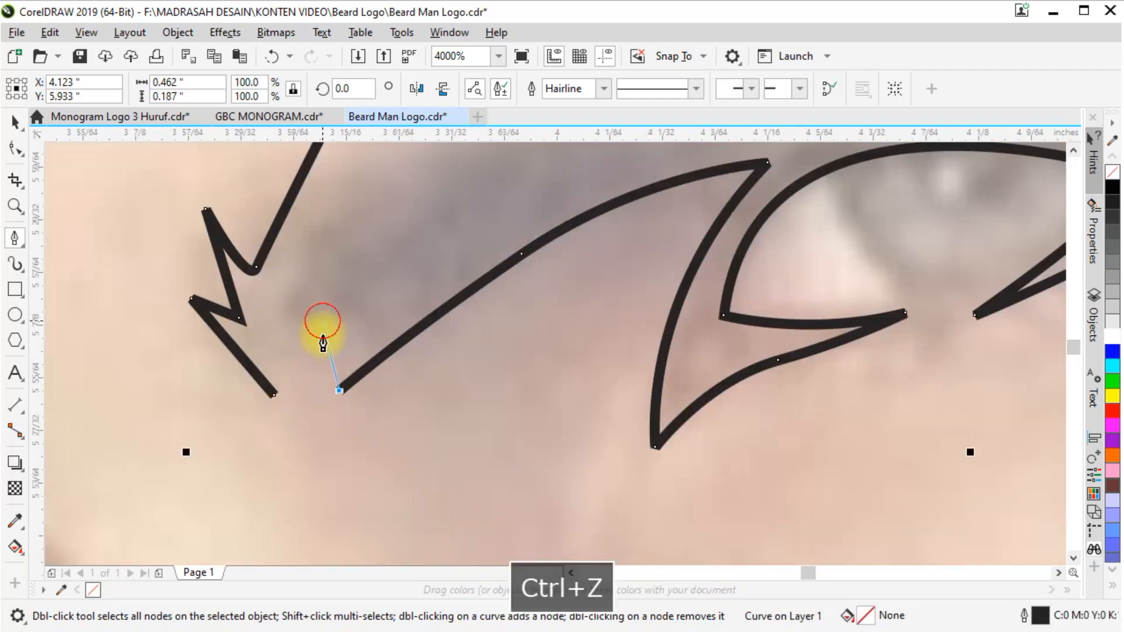
pyautogui.click(322, 321)
pyautogui.click(322, 407)
pyautogui.click(274, 393)
# Start the other eyebrow's path at its inner end, tracing the upper edge outward and notching the outer end
pyautogui.scroll(-4, 545, 364)
pyautogui.scroll(2, 503, 361)
pyautogui.scroll(1, 432, 463)
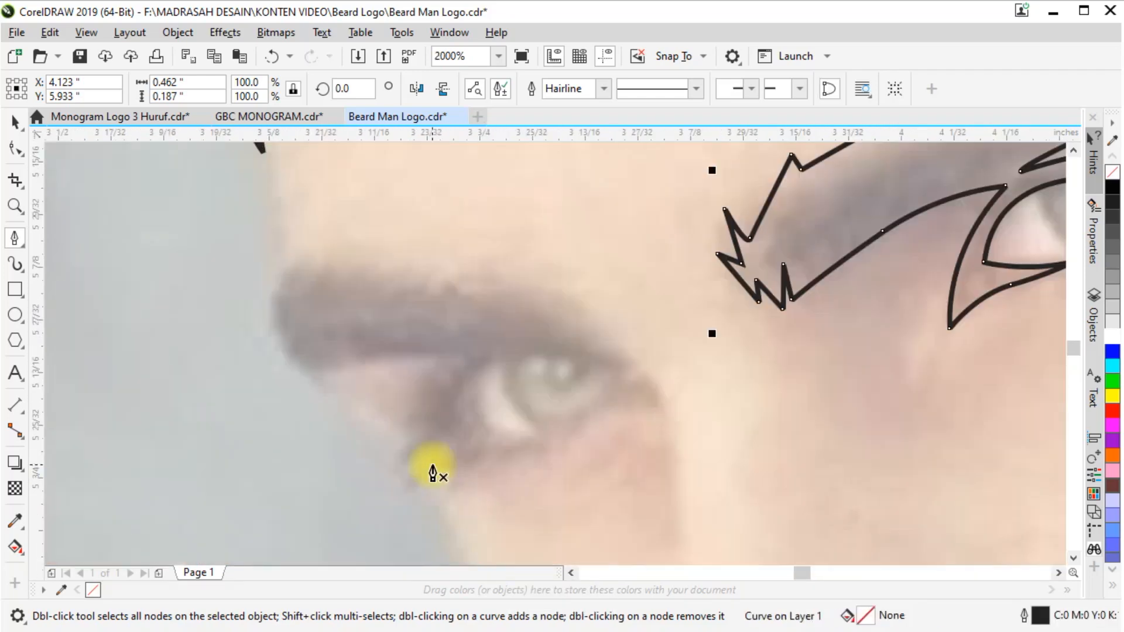
pyautogui.click(659, 387)
pyautogui.moveTo(535, 283); pyautogui.dragTo(472, 264)
pyautogui.click(281, 270)
pyautogui.scroll(1, 273, 331)
pyautogui.click(273, 332)
pyautogui.click(301, 290)
# Set the outline width to Hairline and trace the second eyebrow's lower edge back to a corner beside the eye
pyautogui.click(604, 89)
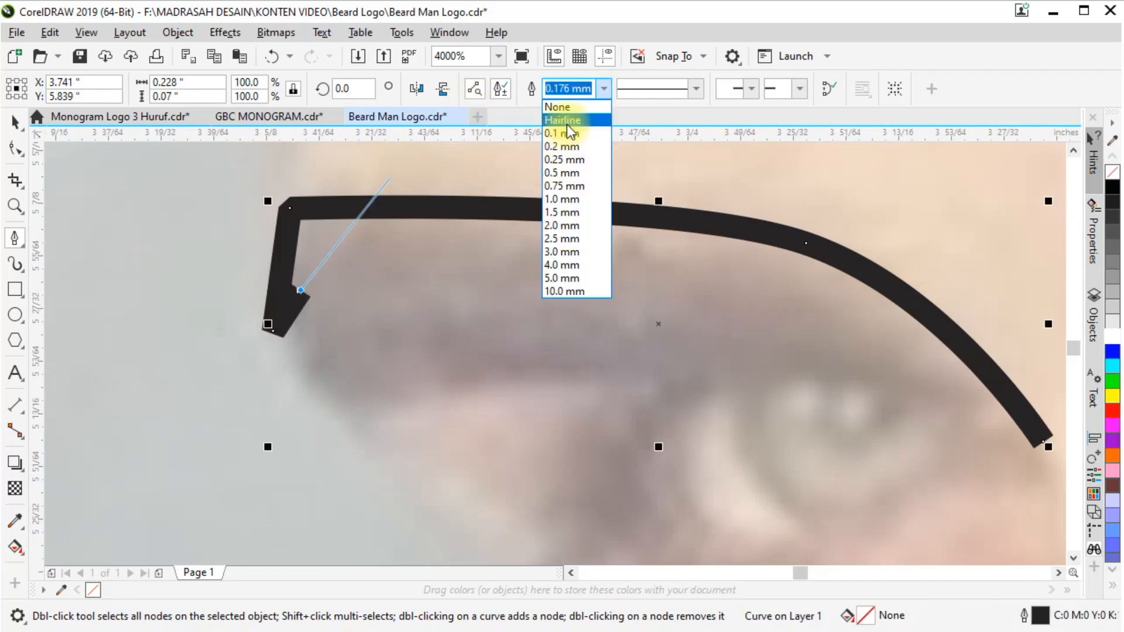
pyautogui.click(563, 120)
pyautogui.keyDown('alt'); pyautogui.click(337, 418); pyautogui.keyUp('alt')
pyautogui.scroll(-1, 351, 242)
pyautogui.moveTo(490, 305); pyautogui.dragTo(547, 314)
pyautogui.keyDown('alt'); pyautogui.click(490, 306); pyautogui.keyUp('alt')
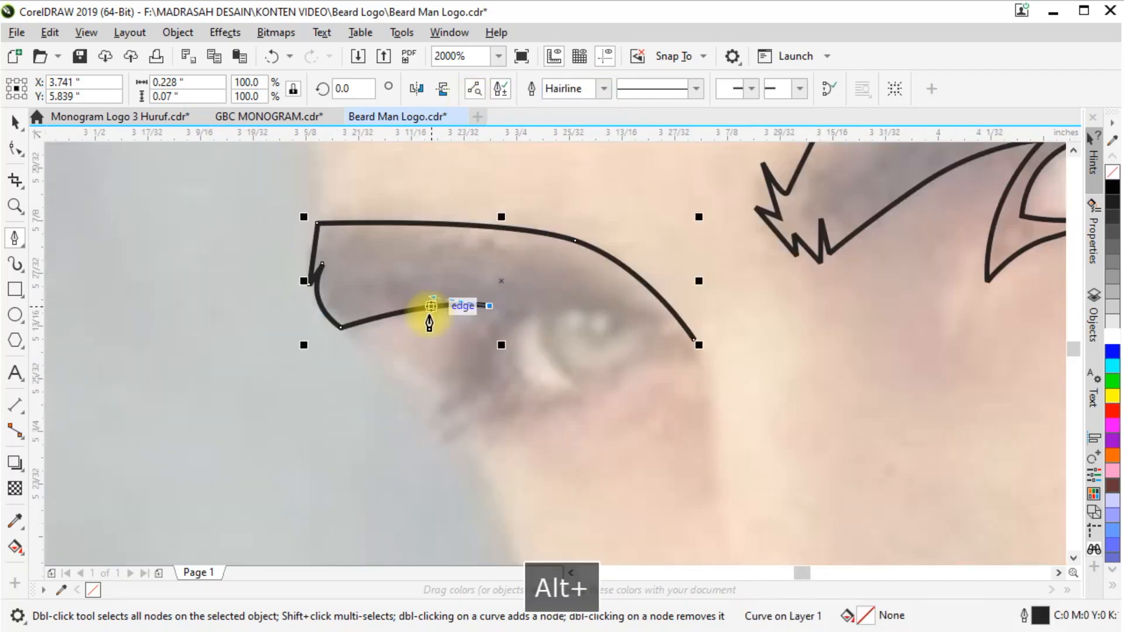
# Trace the second eye's outer corner, lower-lid spike and eye opening, closing the path at the eyebrow's inner end
pyautogui.scroll(-1, 404, 351)
pyautogui.scroll(1, 451, 358)
pyautogui.keyDown('alt'); pyautogui.click(409, 408); pyautogui.keyUp('alt')
pyautogui.moveTo(541, 387); pyautogui.dragTo(623, 359)
pyautogui.keyDown('alt'); pyautogui.click(542, 387); pyautogui.keyUp('alt')
pyautogui.moveTo(459, 351); pyautogui.dragTo(460, 319)
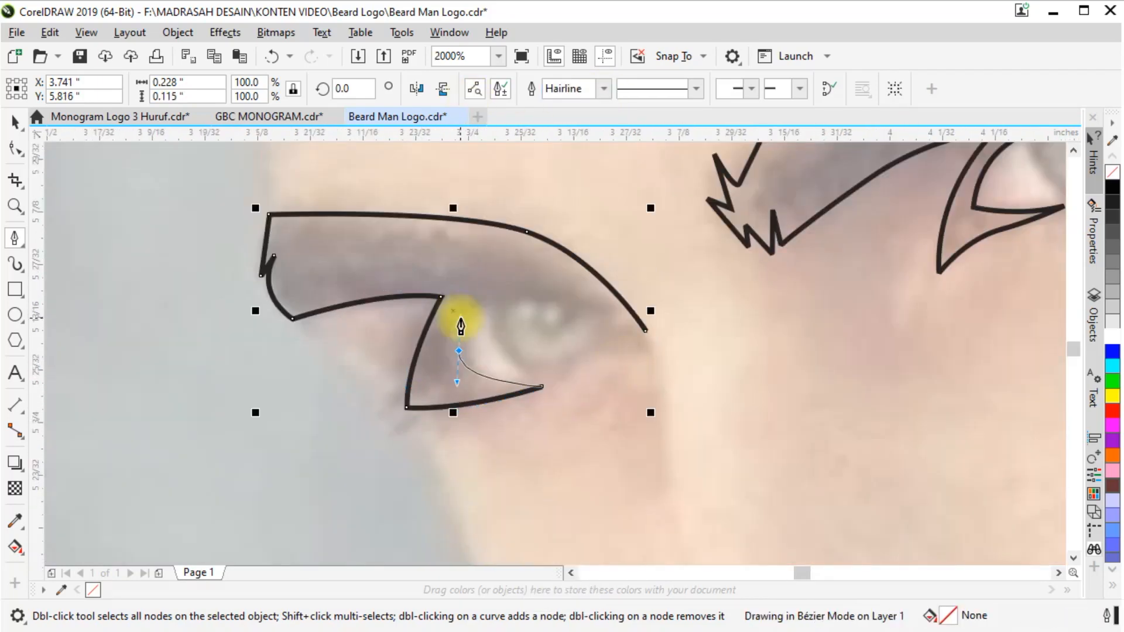
pyautogui.moveTo(646, 331); pyautogui.dragTo(499, 261)
pyautogui.scroll(-1, 468, 301)
pyautogui.scroll(-3, 467, 302)
pyautogui.press('Escape')
# Start a face outline at the beard's edge and trace it up the cheek, past the eyebrow, to the temple hairline
pyautogui.scroll(-1, 437, 311)
pyautogui.scroll(5, 501, 455)
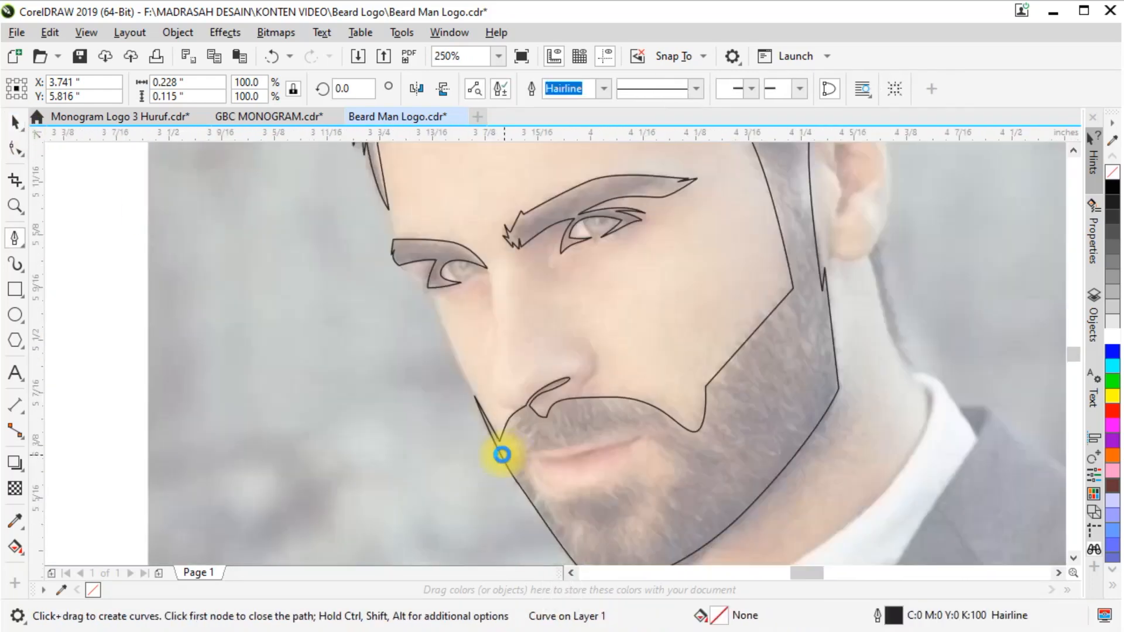
pyautogui.click(467, 413)
pyautogui.click(409, 295)
pyautogui.scroll(-1, 376, 490)
pyautogui.scroll(-1, 368, 463)
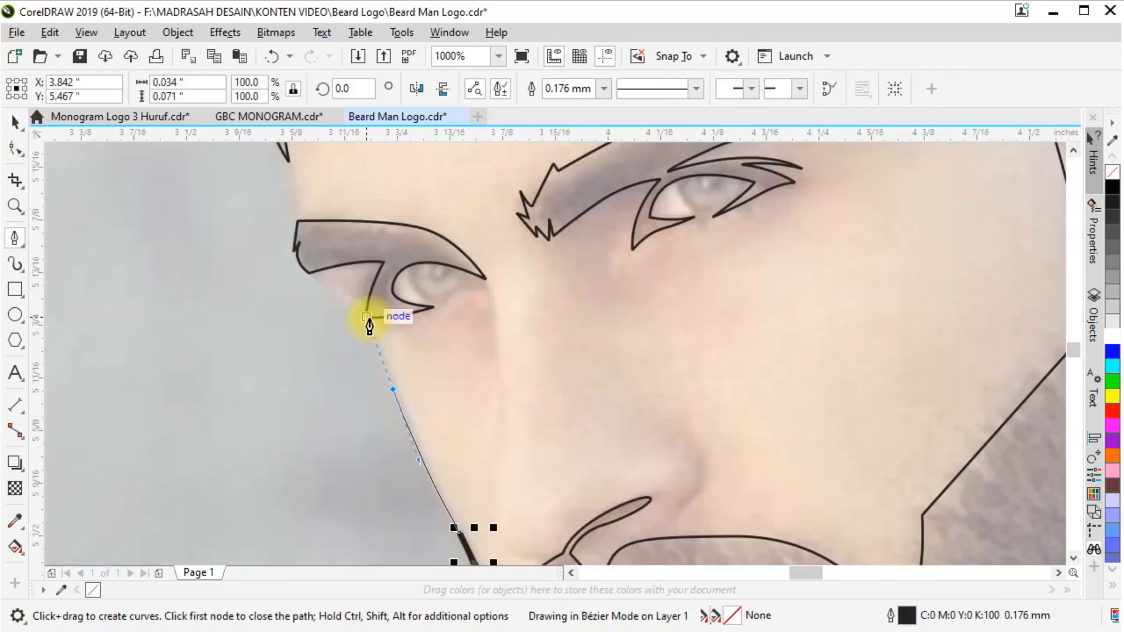
pyautogui.moveTo(300, 241); pyautogui.dragTo(290, 202)
pyautogui.scroll(-1, 291, 199)
pyautogui.scroll(1, 290, 212)
pyautogui.click(283, 175)
pyautogui.scroll(-2, 376, 351)
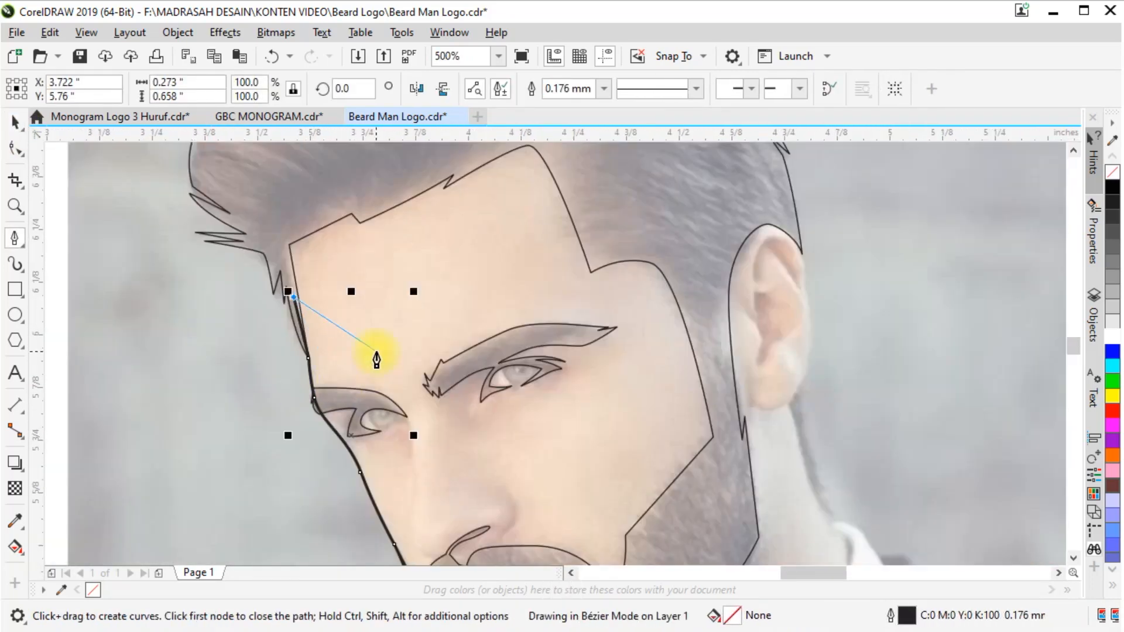
# Carry the face outline through the hair above the forehead toward the ear
pyautogui.scroll(1, 365, 220)
pyautogui.click(367, 250)
pyautogui.moveTo(366, 168); pyautogui.dragTo(373, 146)
pyautogui.scroll(-1, 387, 251)
pyautogui.click(502, 153)
pyautogui.moveTo(577, 175); pyautogui.dragTo(585, 183)
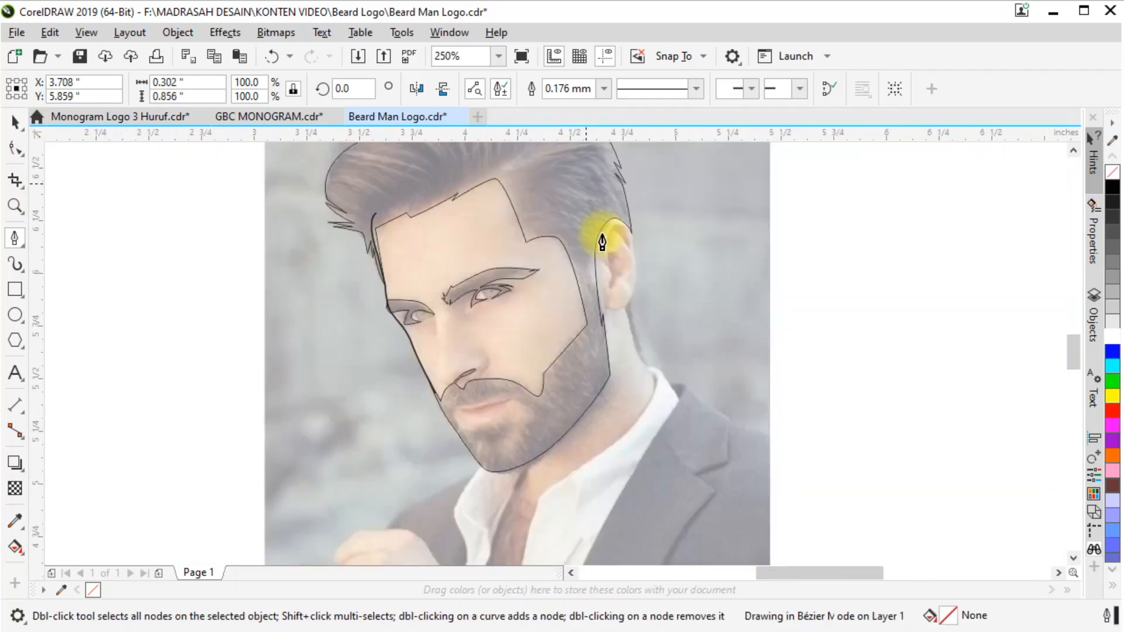
pyautogui.click(616, 209)
# Set the face outline's width to Hairline and trace the ear's outer edge down to the lobe
pyautogui.scroll(2, 614, 209)
pyautogui.click(678, 274)
pyautogui.scroll(2, 680, 275)
pyautogui.click(605, 90)
pyautogui.click(711, 393)
pyautogui.scroll(-2, 587, 233)
pyautogui.moveTo(629, 363); pyautogui.dragTo(628, 400)
pyautogui.scroll(-2, 623, 422)
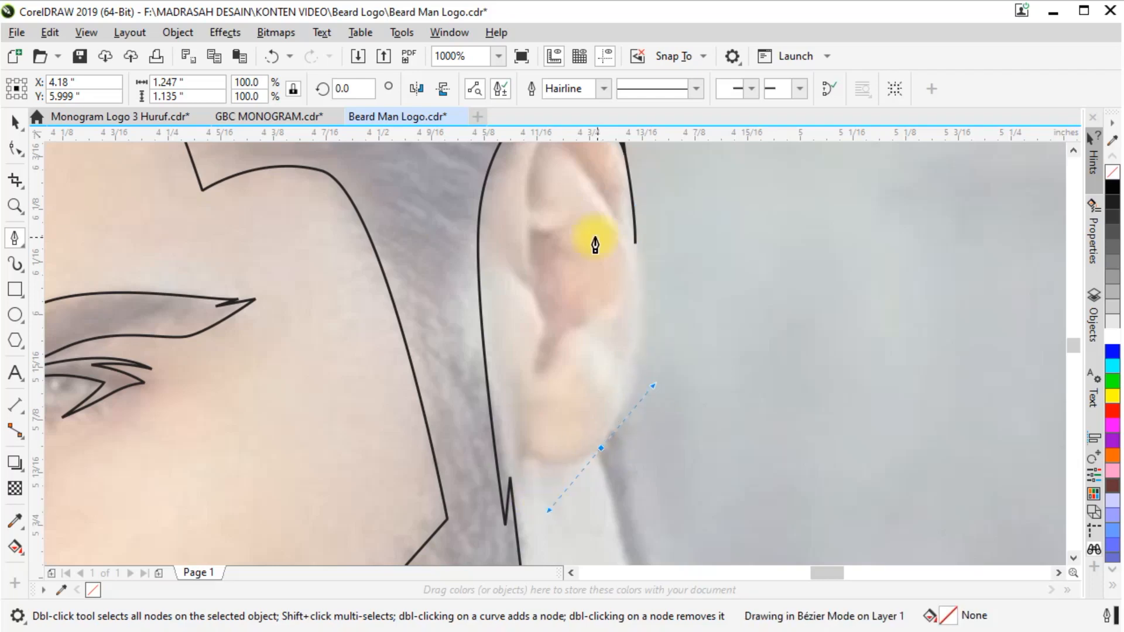
# Trace the back of the neck down from the earlobe and along the shirt collar
pyautogui.scroll(-1, 595, 238)
pyautogui.keyDown('alt'); pyautogui.click(584, 289); pyautogui.keyUp('alt')
pyautogui.click(662, 535)
pyautogui.scroll(-2, 700, 314)
pyautogui.scroll(1, 679, 433)
pyautogui.moveTo(687, 400); pyautogui.dragTo(629, 466)
pyautogui.scroll(-1, 706, 269)
pyautogui.scroll(1, 596, 429)
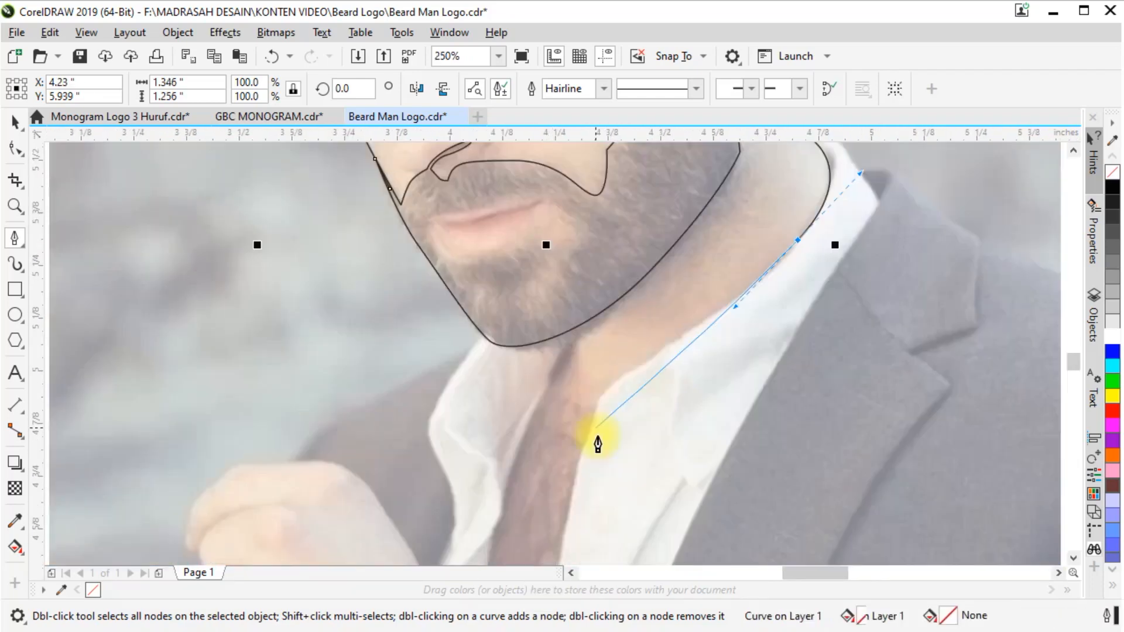
# Trace the open-shirt chest area down to its lower tip and back up its opposite side
pyautogui.click(607, 389)
pyautogui.scroll(-1, 602, 346)
pyautogui.scroll(1, 585, 429)
pyautogui.scroll(-1, 619, 354)
pyautogui.moveTo(602, 409); pyautogui.dragTo(592, 446)
pyautogui.scroll(1, 582, 484)
pyautogui.hotkey('ctrl', 'z')
pyautogui.moveTo(619, 317); pyautogui.dragTo(572, 499)
pyautogui.click(549, 320)
pyautogui.scroll(-1, 542, 339)
pyautogui.scroll(1, 524, 370)
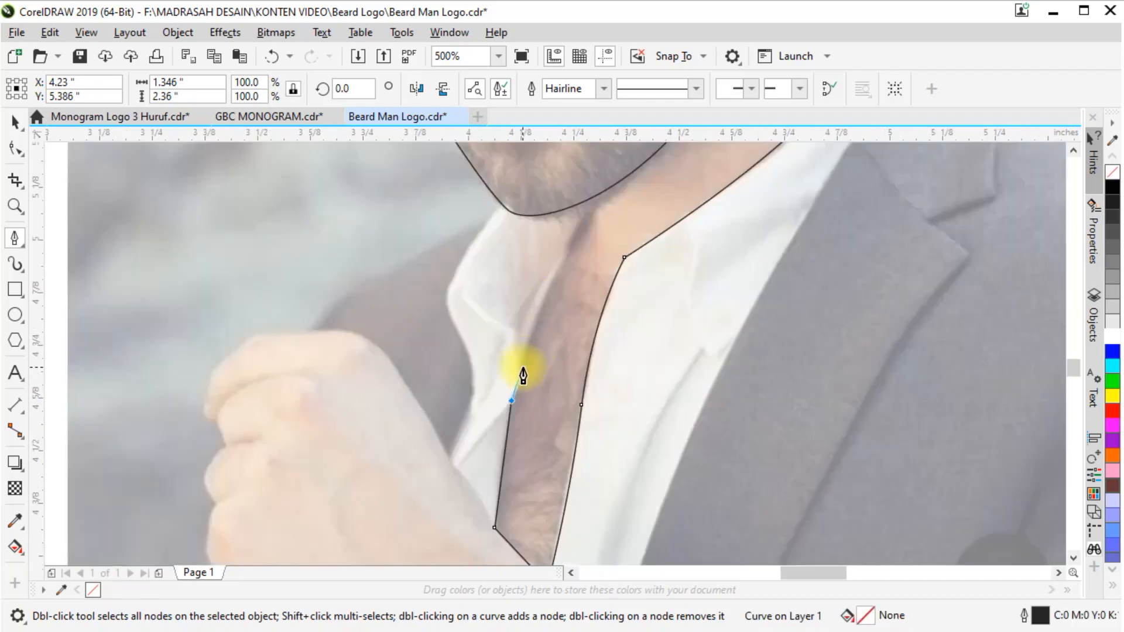
# Bring the path up to the chin, run it through the beard and close it at the starting point
pyautogui.click(590, 199)
pyautogui.scroll(-2, 585, 380)
pyautogui.scroll(1, 554, 293)
pyautogui.click(573, 402)
pyautogui.scroll(4, 536, 370)
pyautogui.click(519, 389)
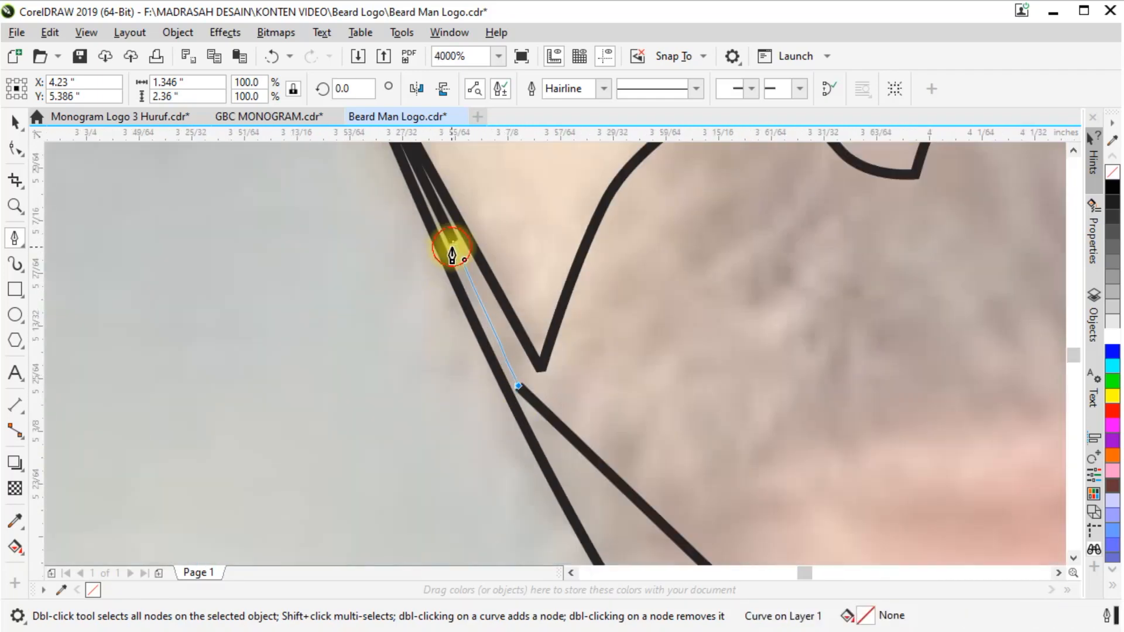
pyautogui.click(454, 241)
# Trim the face-and-neck shape with the hair-and-beard shape to remove the overlapping areas
pyautogui.scroll(-3, 473, 316)
pyautogui.scroll(-2, 543, 251)
pyautogui.click(543, 251)
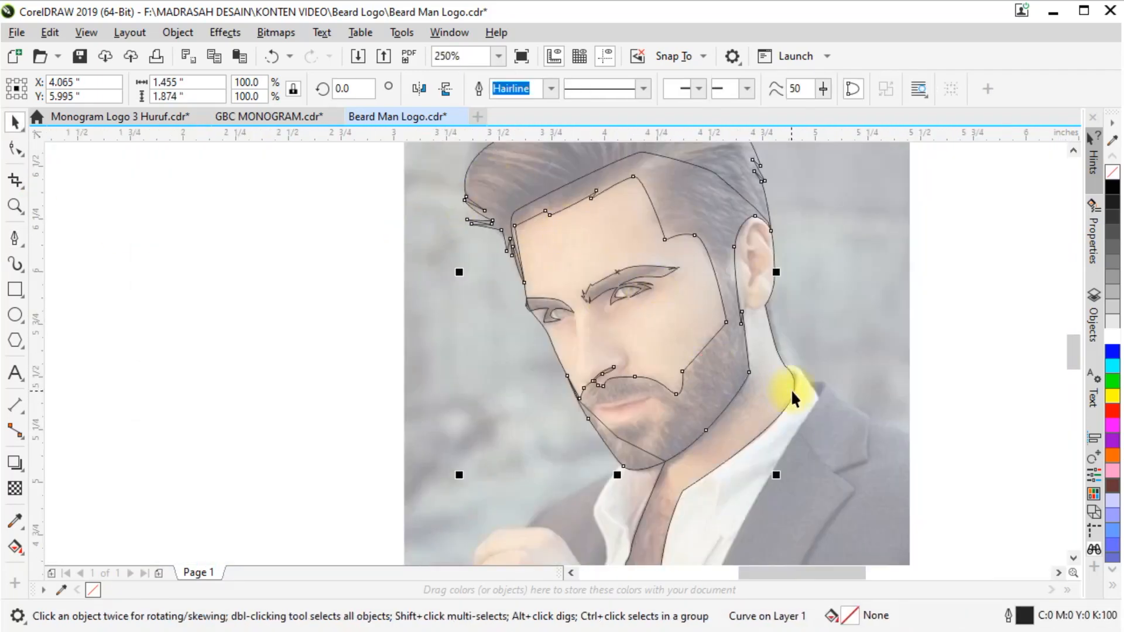
pyautogui.keyDown('shift'); pyautogui.click(753, 346); pyautogui.keyUp('shift')
pyautogui.click(290, 310)
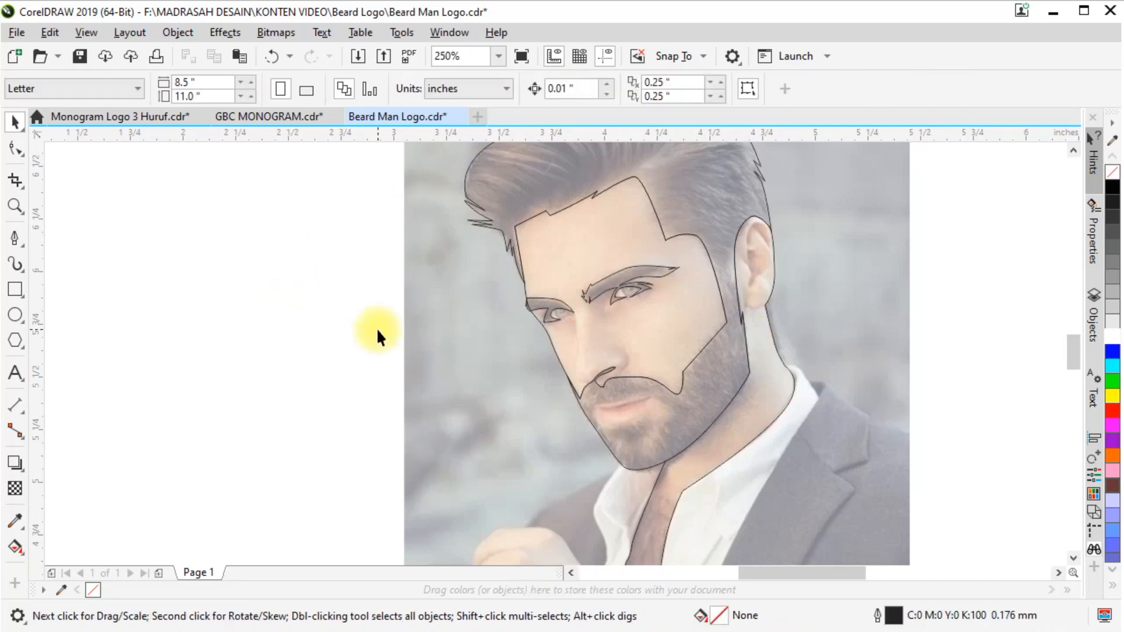
# Try filling the hair, beard and eyebrow shapes with black and the face-and-neck shape with white
pyautogui.scroll(-2, 602, 291)
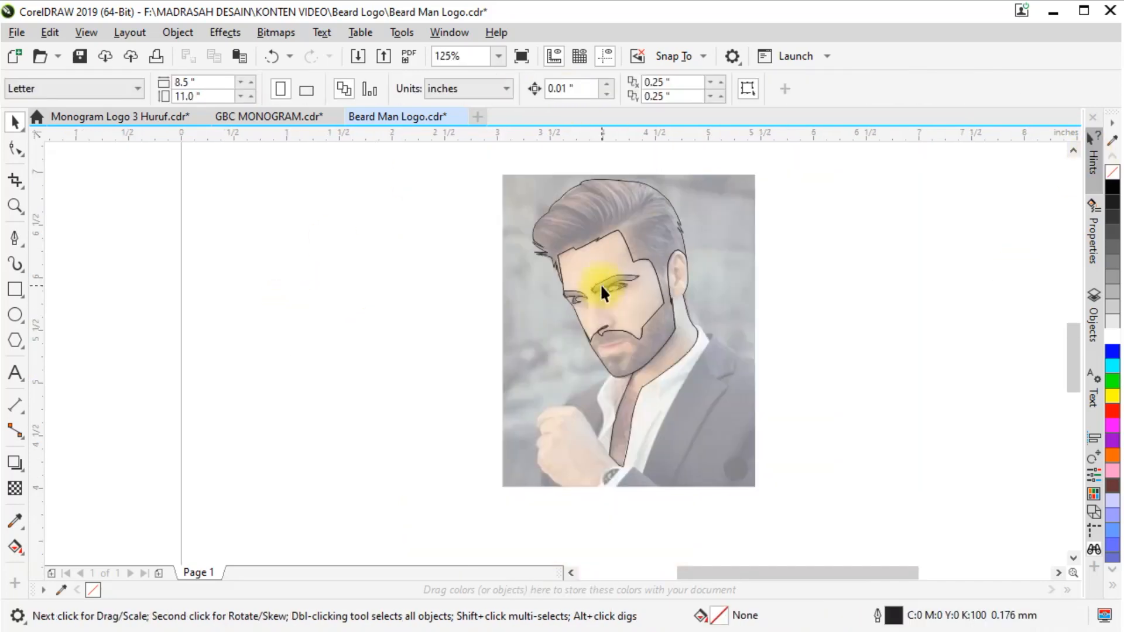
pyautogui.click(630, 210)
pyautogui.click(1112, 188)
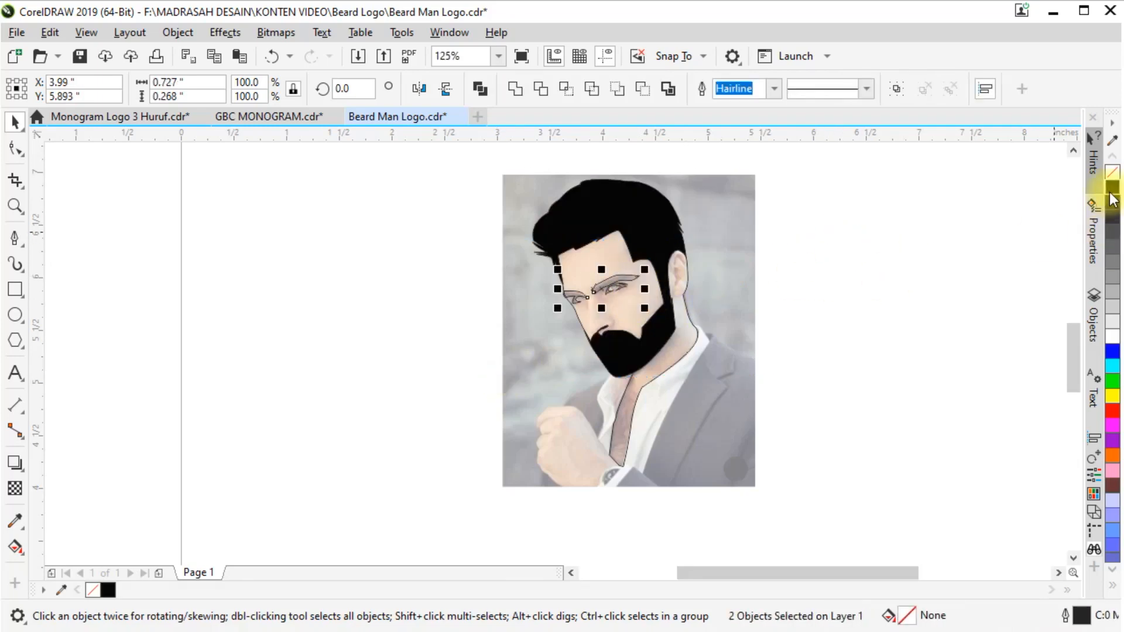
pyautogui.click(615, 296)
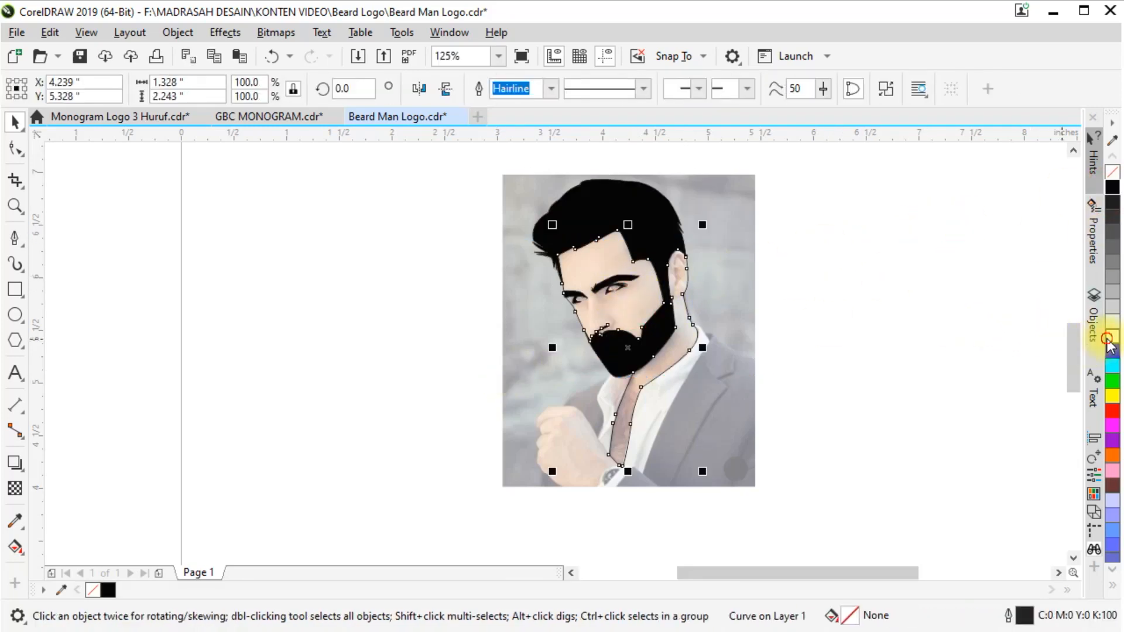
pyautogui.click(1113, 337)
# Draw a closed crescent along the outer curve of the nose wing with the Pen tool
pyautogui.scroll(2, 604, 360)
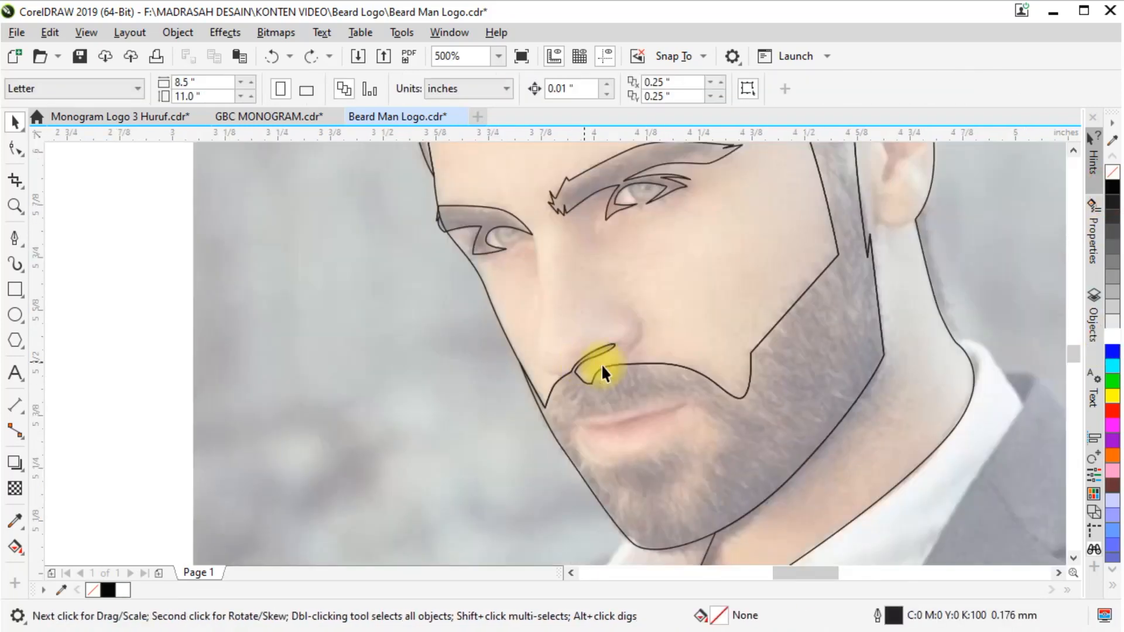
pyautogui.scroll(2, 635, 343)
pyautogui.press('space')
pyautogui.click(598, 385)
pyautogui.moveTo(666, 294); pyautogui.dragTo(662, 239)
pyautogui.click(613, 191)
pyautogui.moveTo(598, 385); pyautogui.dragTo(673, 339)
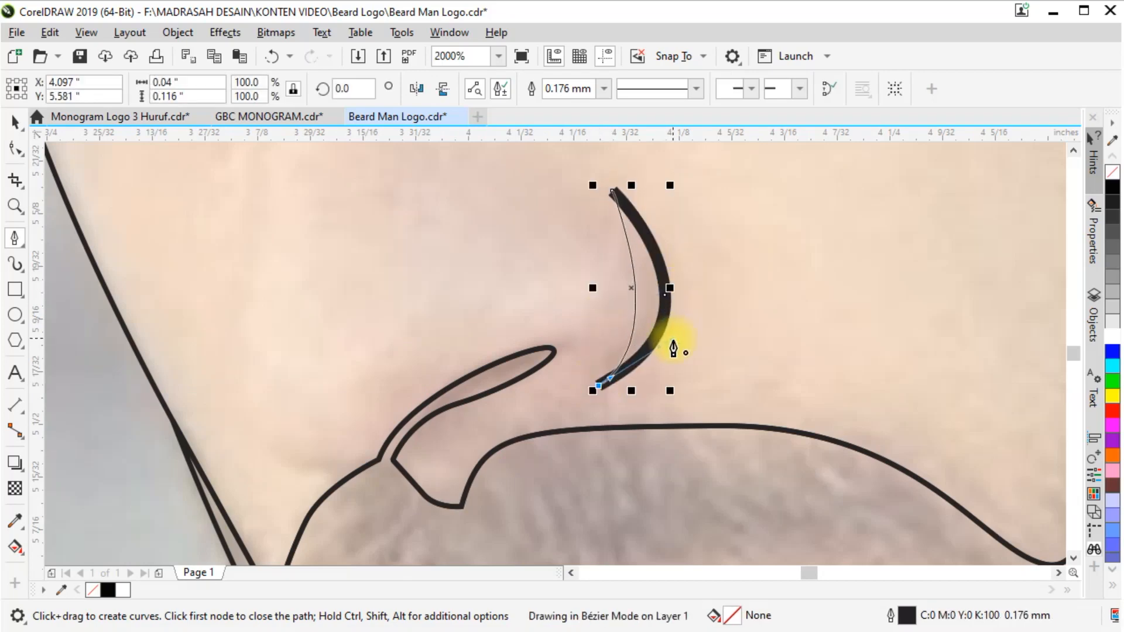
# Fill the nose-wing crescent with black and remove its outline
pyautogui.click(1113, 188)
pyautogui.rightClick(1113, 172)
pyautogui.scroll(-2, 708, 292)
pyautogui.scroll(1, 609, 342)
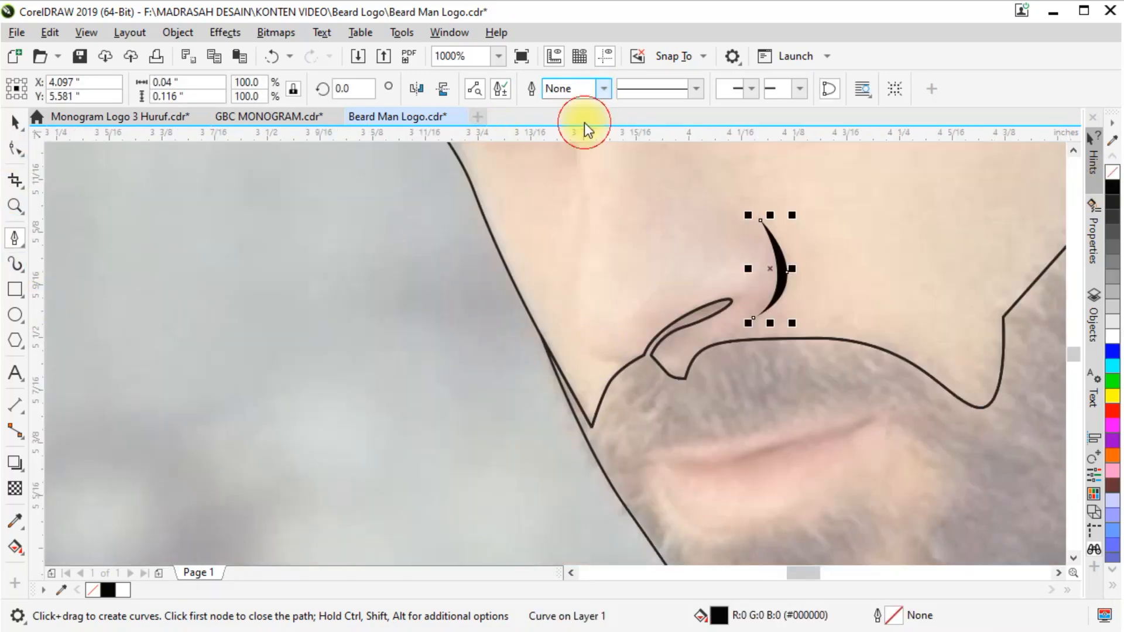
# Draw a small closed crescent under the nose tip, filled with black and outlined with a Hairline width
pyautogui.scroll(1, 624, 358)
pyautogui.click(629, 358)
pyautogui.moveTo(539, 314); pyautogui.dragTo(510, 262)
pyautogui.keyDown('alt'); pyautogui.click(538, 315); pyautogui.keyUp('alt')
pyautogui.moveTo(628, 359); pyautogui.dragTo(555, 389)
pyautogui.scroll(-2, 475, 400)
pyautogui.click(1113, 187)
pyautogui.click(16, 123)
pyautogui.scroll(1, 609, 448)
pyautogui.press('2')
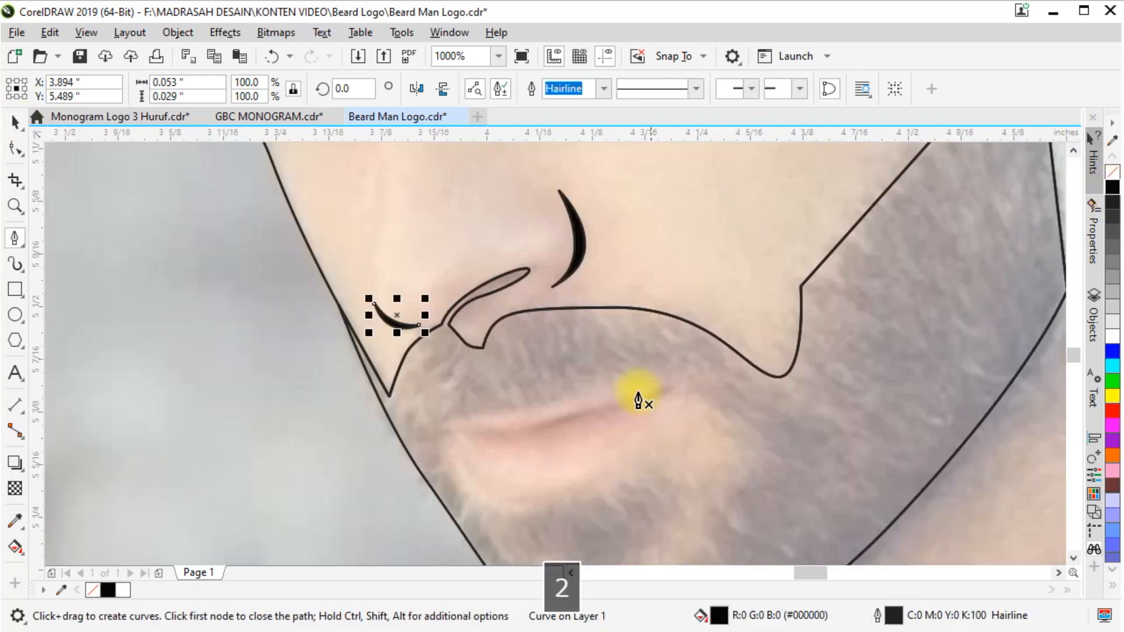
# Trace the outer contour of the lips as a closed curved path
pyautogui.scroll(-1, 638, 395)
pyautogui.scroll(1, 694, 472)
pyautogui.click(389, 351)
pyautogui.scroll(1, 447, 332)
pyautogui.moveTo(411, 342); pyautogui.dragTo(463, 336)
pyautogui.moveTo(781, 254); pyautogui.dragTo(825, 252)
pyautogui.scroll(-1, 811, 256)
pyautogui.moveTo(759, 357); pyautogui.dragTo(708, 396)
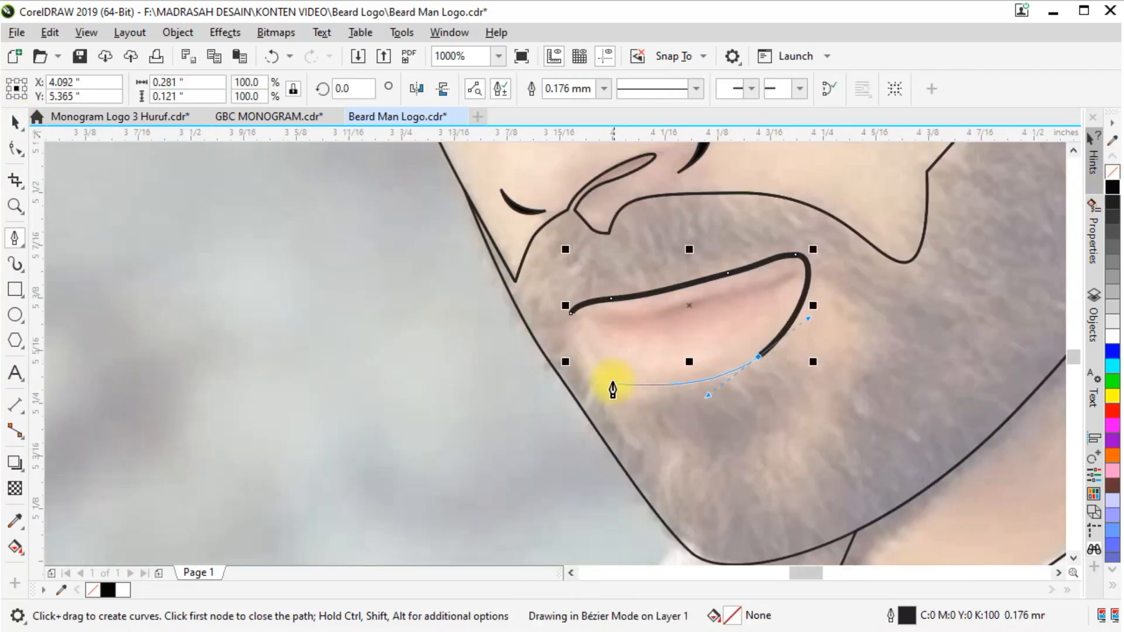
# Draw a thin closed shape along the parting line between the lips
pyautogui.scroll(1, 713, 301)
pyautogui.moveTo(569, 335); pyautogui.dragTo(590, 326)
pyautogui.click(467, 328)
pyautogui.moveTo(826, 253); pyautogui.dragTo(874, 237)
pyautogui.click(884, 236)
pyautogui.moveTo(628, 333); pyautogui.dragTo(492, 342)
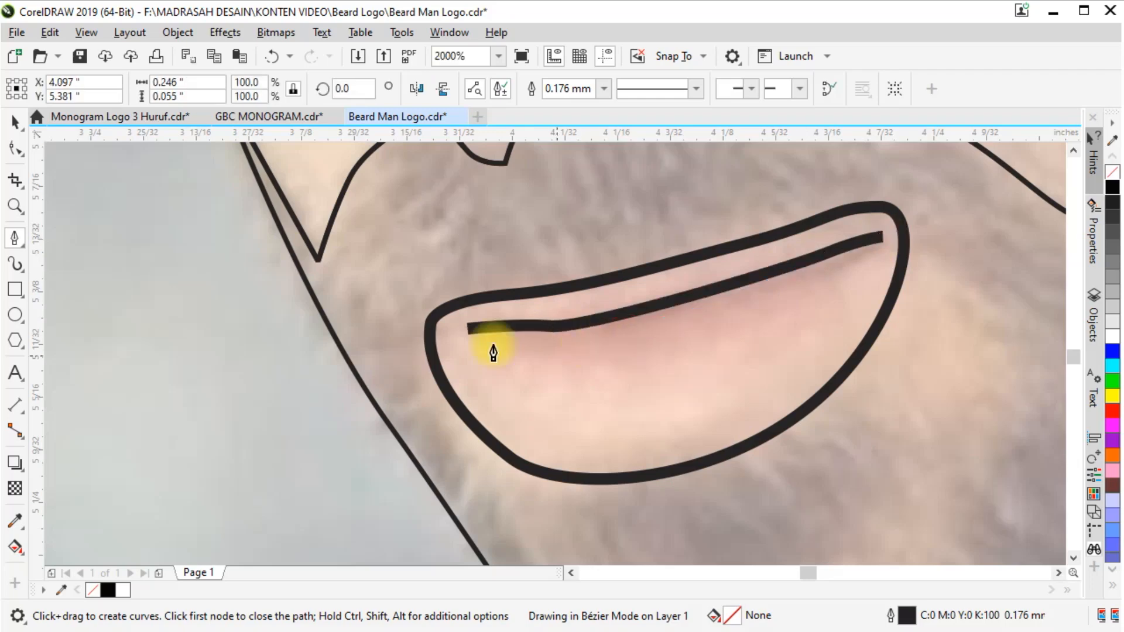
pyautogui.click(467, 328)
# Set the outline width of the lip contour and parting line to Hairline
pyautogui.click(15, 123)
pyautogui.keyDown('shift'); pyautogui.click(498, 295); pyautogui.keyUp('shift')
pyautogui.click(617, 90)
pyautogui.scroll(-1, 522, 315)
pyautogui.click(554, 88)
pyautogui.click(519, 120)
pyautogui.click(389, 336)
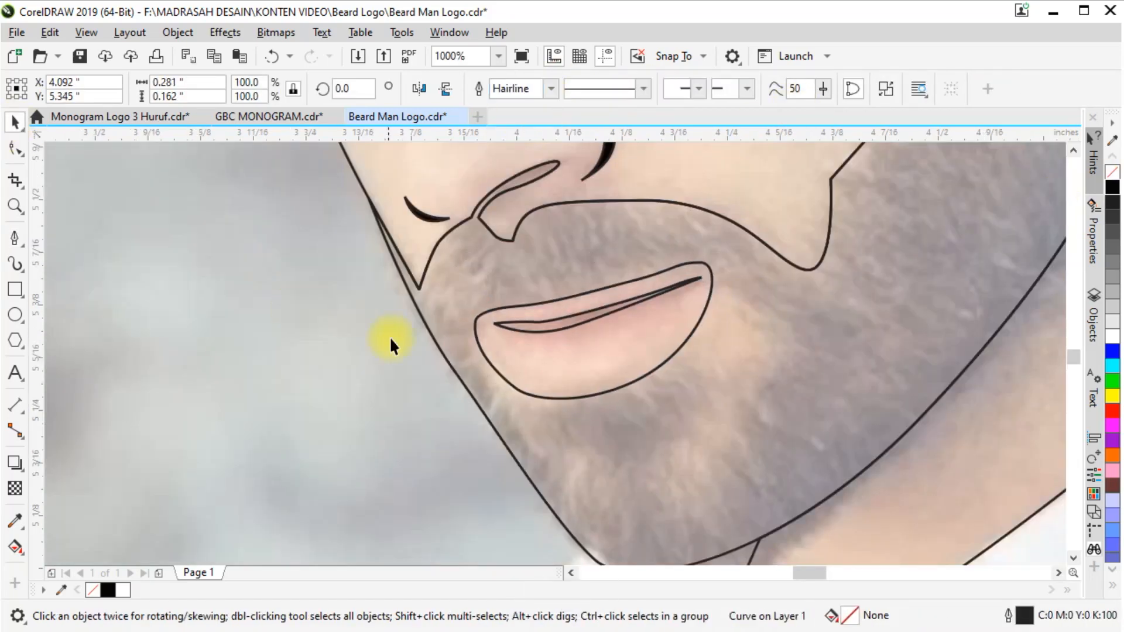
# Fill the hair and beard shape with black
pyautogui.scroll(-2, 519, 463)
pyautogui.scroll(1, 511, 373)
pyautogui.scroll(-1, 501, 338)
pyautogui.click(506, 378)
pyautogui.click(1113, 187)
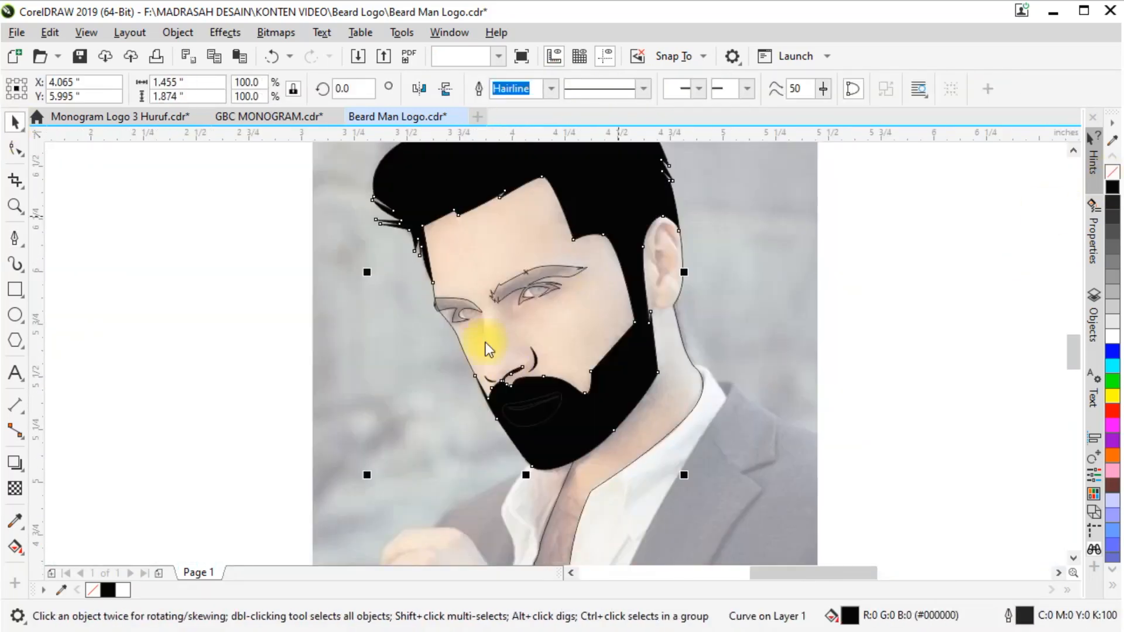
# Fill both eyebrow-and-eye shapes with black
pyautogui.click(479, 308)
pyautogui.keyDown('shift'); pyautogui.click(498, 292); pyautogui.keyUp('shift')
pyautogui.keyDown('shift'); pyautogui.click(491, 381); pyautogui.keyUp('shift')
pyautogui.keyDown('shift'); pyautogui.click(535, 360); pyautogui.keyUp('shift')
pyautogui.click(263, 368)
pyautogui.click(480, 311)
pyautogui.keyDown('shift'); pyautogui.click(521, 302); pyautogui.keyUp('shift')
pyautogui.click(1113, 187)
# Fill the lip contour with light pink
pyautogui.click(530, 425)
pyautogui.scroll(-10, 1112, 396)
pyautogui.click(1113, 411)
pyautogui.click(460, 341)
pyautogui.click(1113, 411)
pyautogui.scroll(-1, 515, 310)
pyautogui.scroll(1, 551, 268)
# Bring the selected facial shapes to the front of the page and adjust the reference photo's transparency
pyautogui.moveTo(170, 502); pyautogui.dragTo(621, 255)
pyautogui.hotkey('ctrl', 'Home')
pyautogui.click(379, 360)
pyautogui.click(580, 267)
pyautogui.click(15, 489)
pyautogui.scroll(10, 1112, 181)
pyautogui.click(1113, 172)
# Trace a curve with the Pen tool from beside the nose up over the left eyebrow to just outside the face edge
pyautogui.click(15, 121)
pyautogui.scroll(2, 550, 232)
pyautogui.scroll(-1, 553, 234)
pyautogui.scroll(1, 452, 330)
pyautogui.click(14, 238)
pyautogui.click(399, 416)
pyautogui.press('space')
pyautogui.press('space')
pyautogui.click(401, 401)
pyautogui.moveTo(391, 315); pyautogui.dragTo(384, 273)
pyautogui.moveTo(374, 201); pyautogui.dragTo(351, 152)
pyautogui.moveTo(165, 182); pyautogui.dragTo(143, 227)
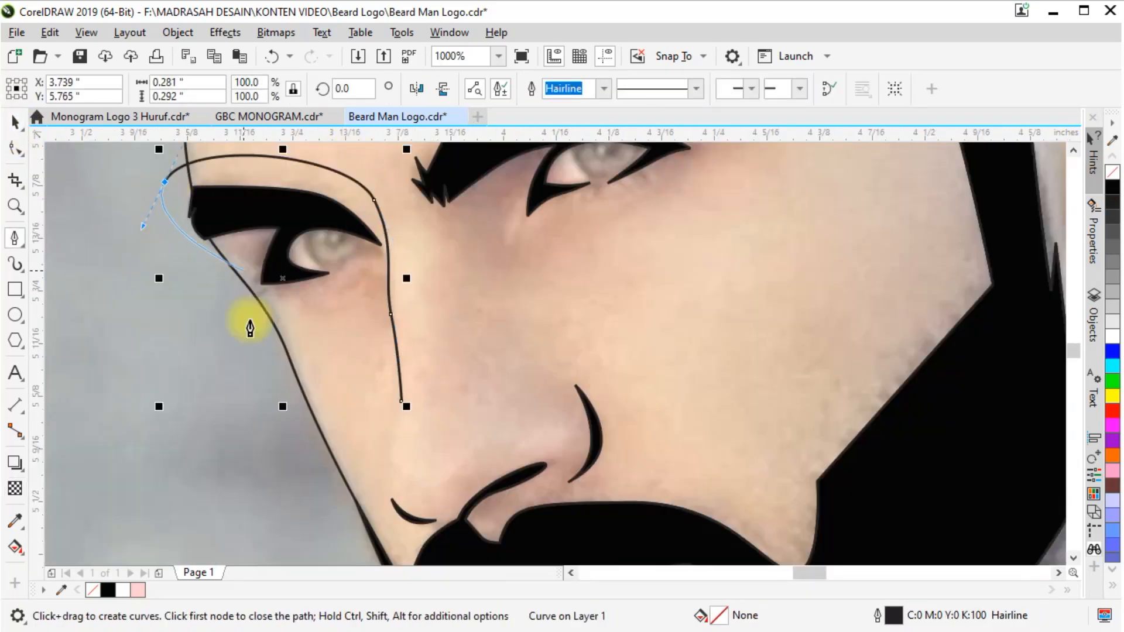
# Close the left eye's shading shape with a curve beneath the eye, about 0.285 by 0.292 inches overall
pyautogui.press('space')
pyautogui.press('space')
pyautogui.scroll(1, 263, 295)
pyautogui.moveTo(267, 321); pyautogui.dragTo(310, 311)
pyautogui.moveTo(441, 293); pyautogui.dragTo(459, 269)
pyautogui.scroll(-3, 367, 326)
pyautogui.scroll(1, 450, 303)
pyautogui.press('space')
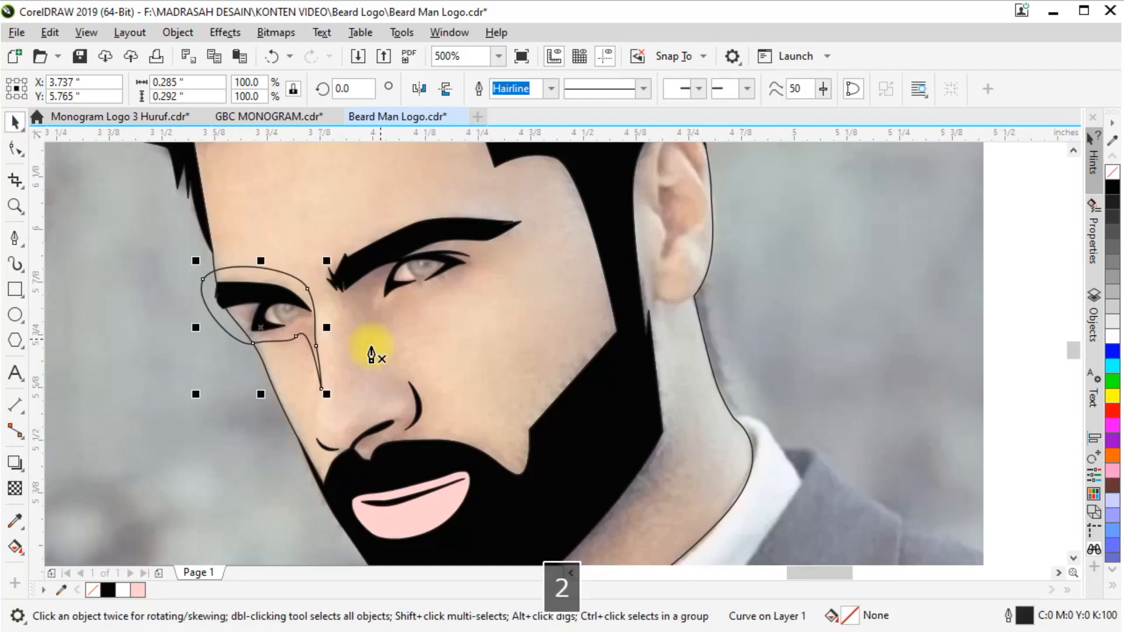
# Trace a closed curved shading shape around the eyebrow and eye nearer the ear, about 0.454 by 0.314 inches
pyautogui.press('space')
pyautogui.scroll(1, 375, 326)
pyautogui.click(363, 342)
pyautogui.click(279, 173)
pyautogui.moveTo(301, 268); pyautogui.dragTo(377, 213)
pyautogui.hotkey('ctrl', 'z')
pyautogui.scroll(1, 312, 261)
pyautogui.click(309, 347)
pyautogui.moveTo(633, 163); pyautogui.dragTo(665, 175)
pyautogui.moveTo(613, 271); pyautogui.dragTo(580, 287)
pyautogui.moveTo(440, 357); pyautogui.dragTo(410, 361)
pyautogui.scroll(-1, 373, 370)
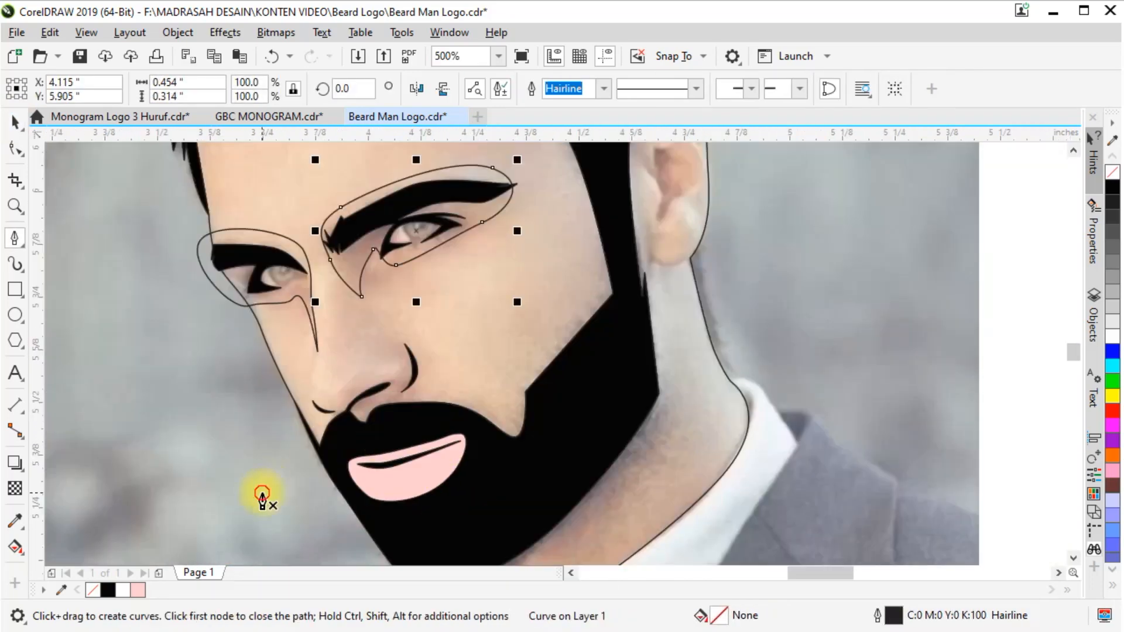
# Trace a curved path from outside the jaw around the nose, along the moustache and up the cheek's beard edge
pyautogui.scroll(1, 464, 364)
pyautogui.moveTo(358, 329); pyautogui.dragTo(361, 271)
pyautogui.click(373, 181)
pyautogui.click(460, 260)
pyautogui.moveTo(508, 302); pyautogui.dragTo(517, 337)
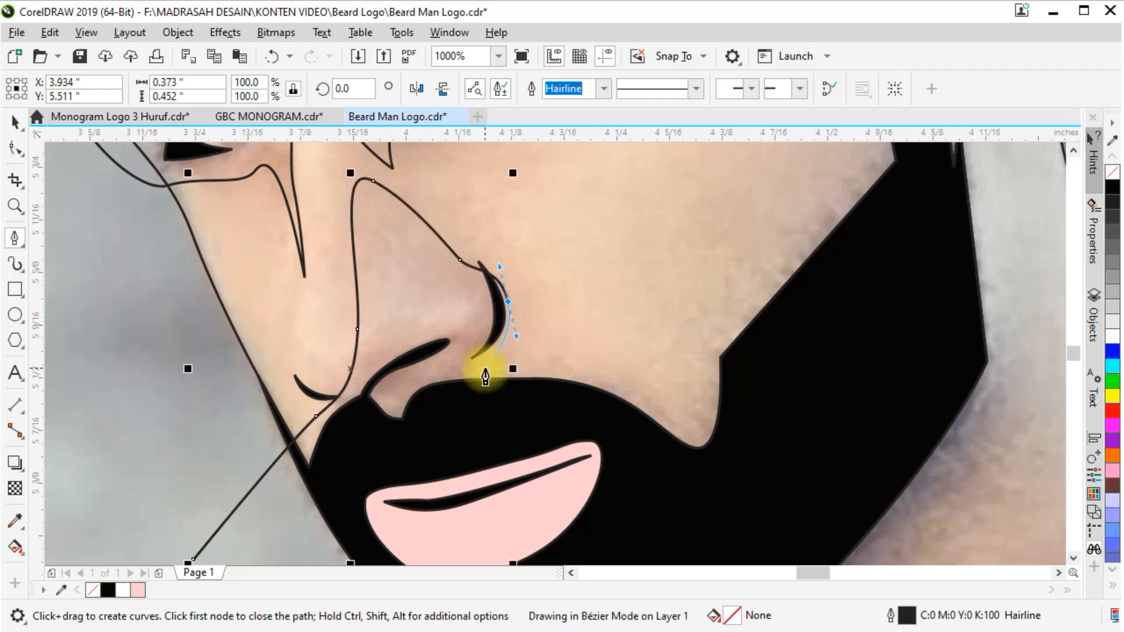
pyautogui.scroll(-2, 790, 270)
pyautogui.moveTo(691, 263); pyautogui.dragTo(710, 337)
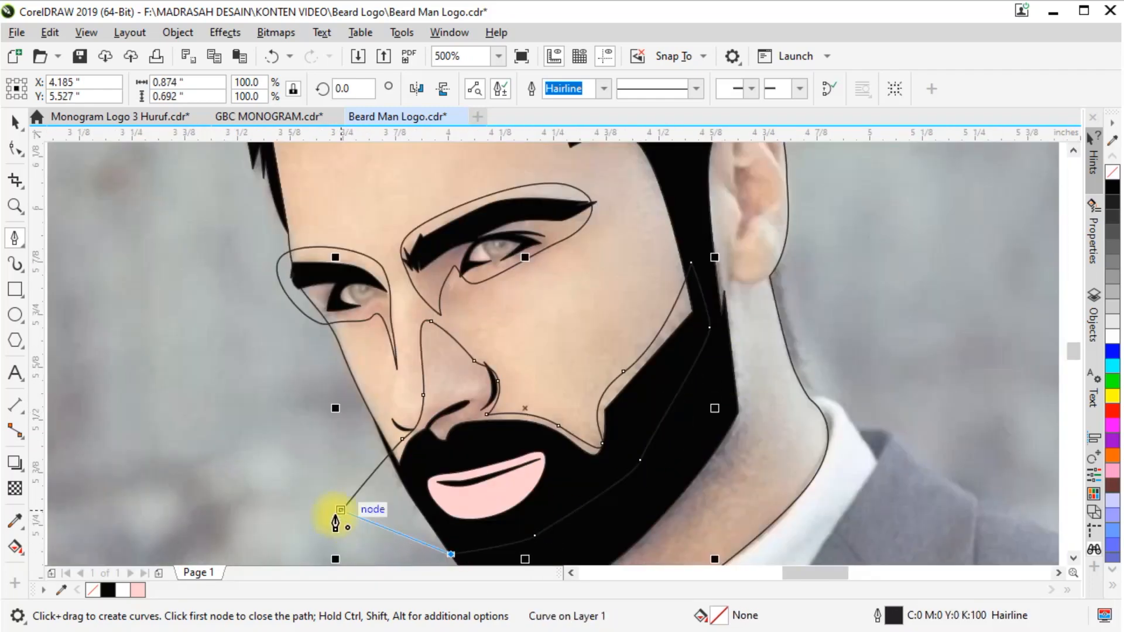
# Undo the last nodes below the lips and close the nose-and-cheek path across the beard above the lips
pyautogui.hotkey('ctrl', 'z')
pyautogui.hotkey('ctrl', 'z')
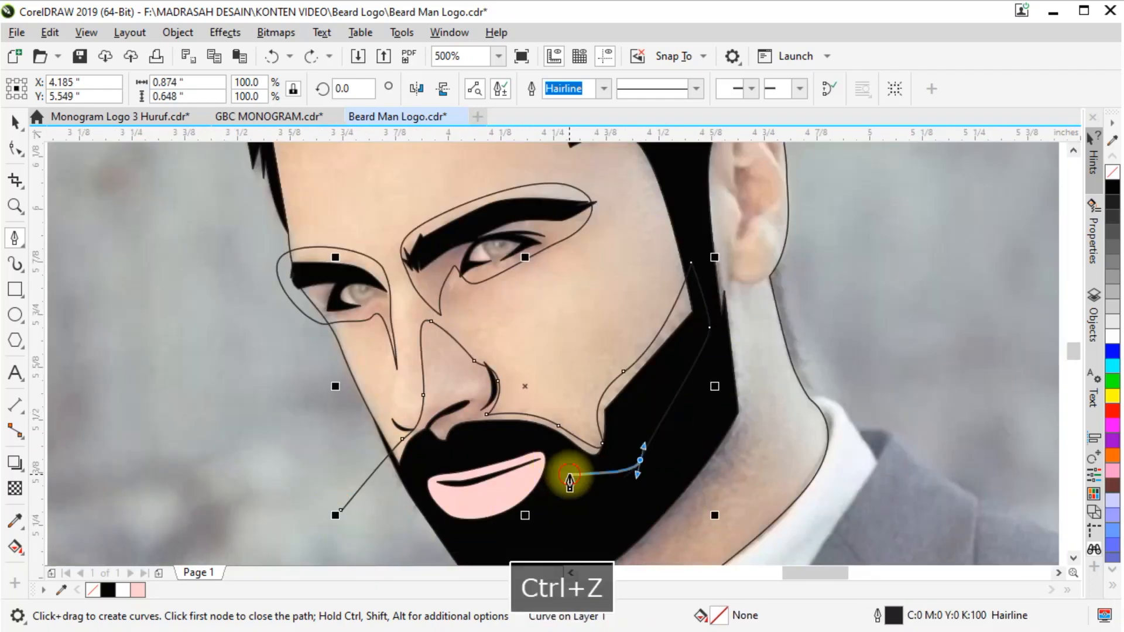
pyautogui.click(569, 475)
pyautogui.moveTo(500, 442); pyautogui.dragTo(439, 455)
pyautogui.click(366, 515)
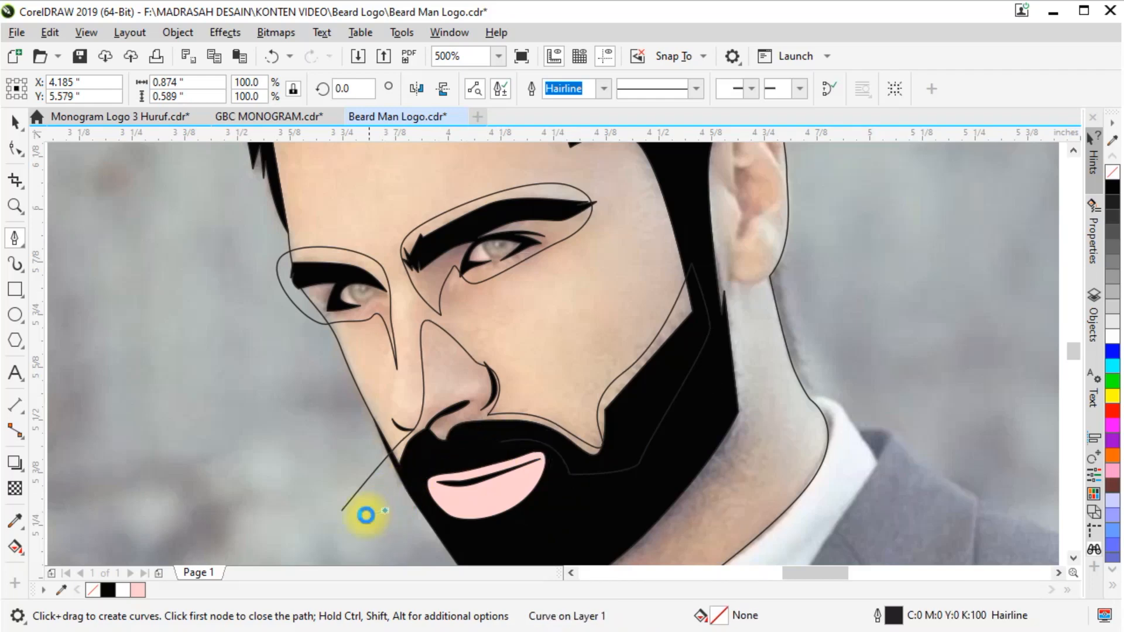
pyautogui.click(340, 511)
pyautogui.click(15, 124)
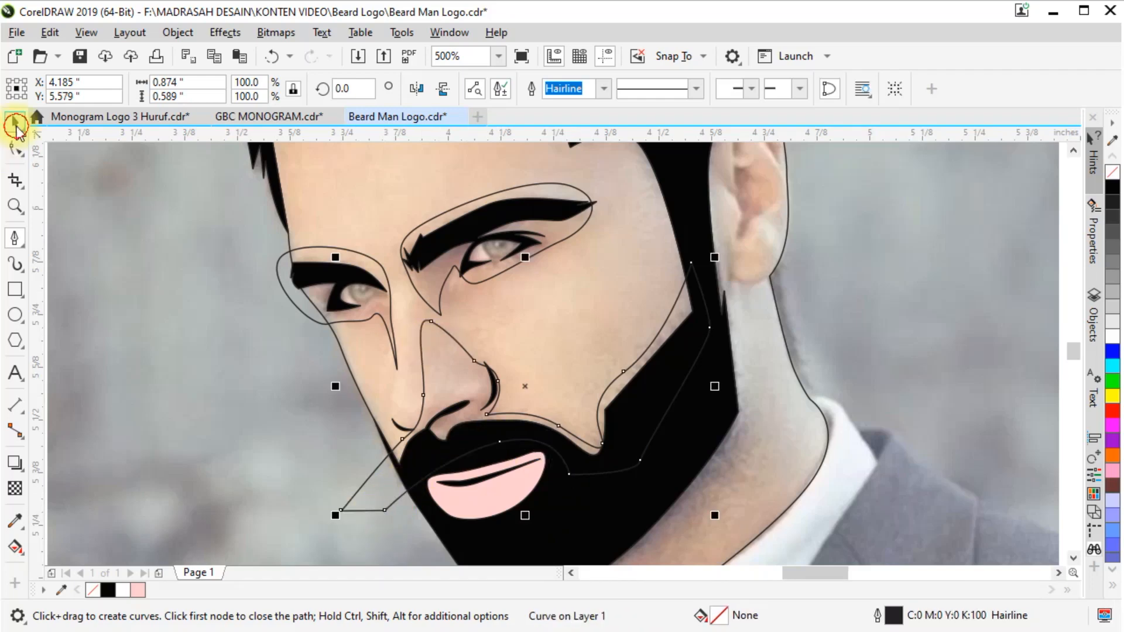
# Group the two eye shading shapes with the nose-and-cheek shape and clip the group to the face outline
pyautogui.keyDown('shift'); pyautogui.click(436, 288); pyautogui.keyUp('shift')
pyautogui.keyDown('shift'); pyautogui.click(279, 281); pyautogui.keyUp('shift')
pyautogui.hotkey('ctrl', 'g')
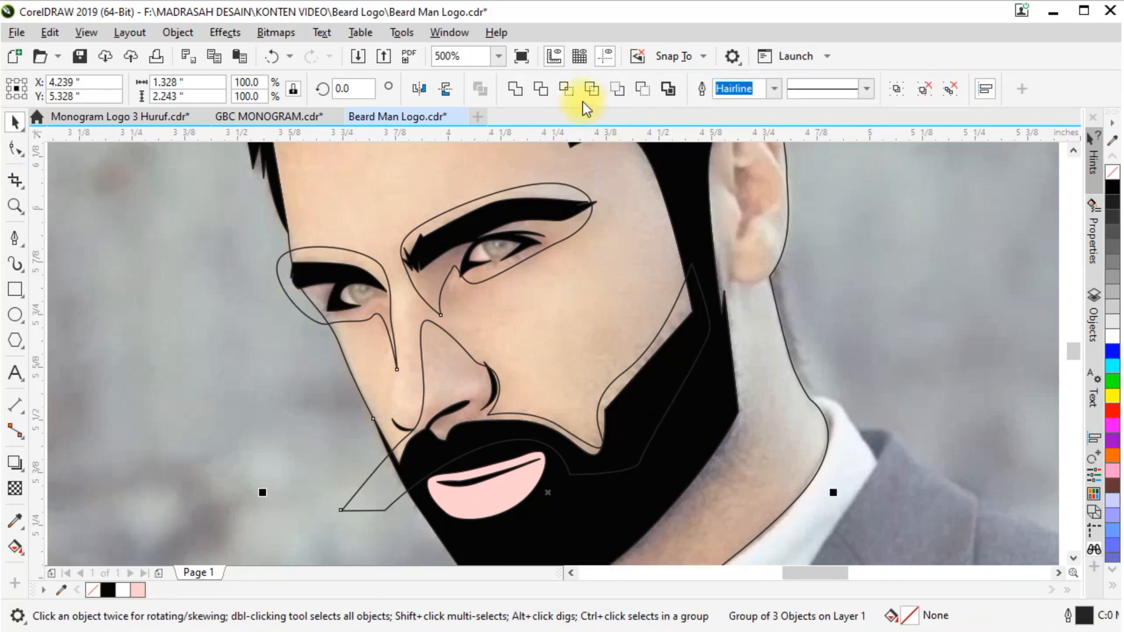
pyautogui.click(282, 277)
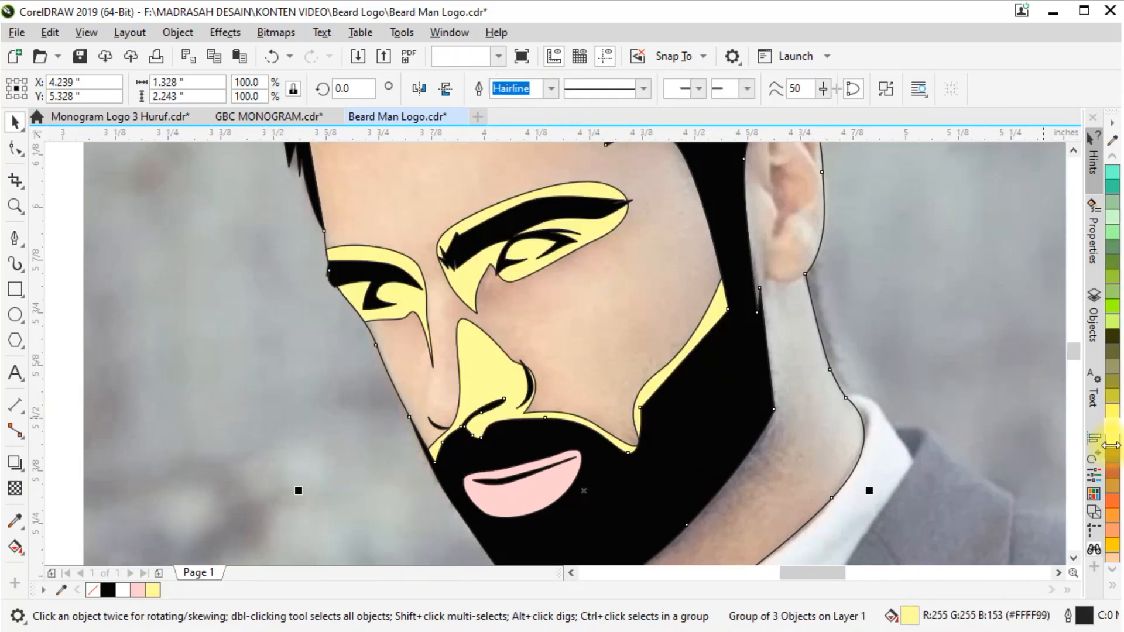
# Fill the face, neck and lips with pale yellow #FFFFCC
pyautogui.click(1106, 448)
pyautogui.scroll(-2, 662, 364)
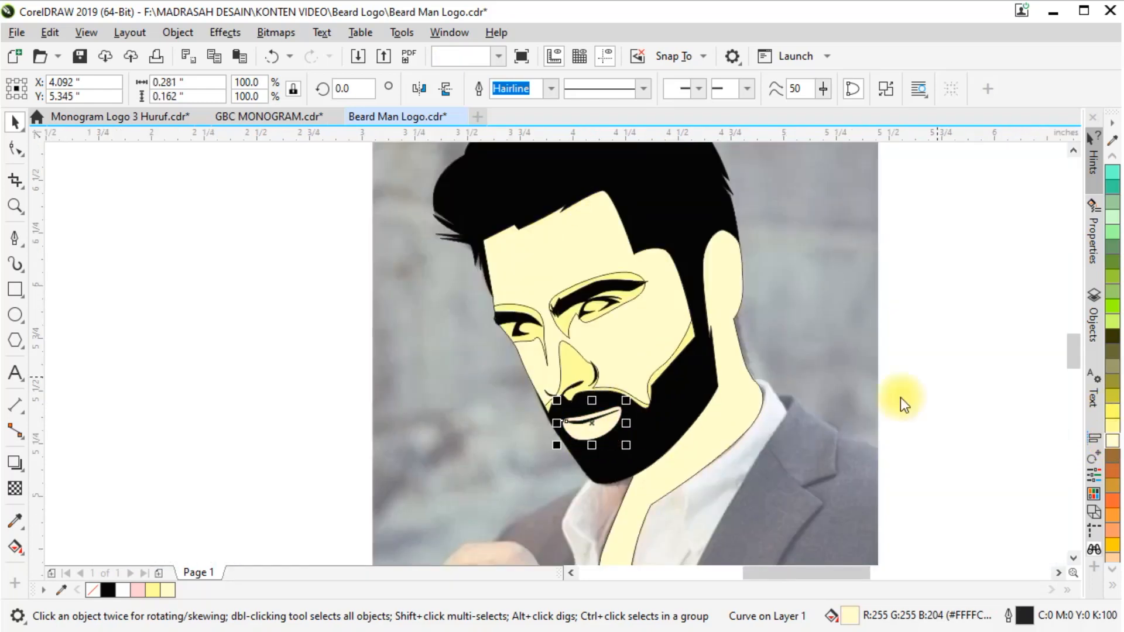
pyautogui.scroll(1, 572, 309)
# Remove the outlines from all traced shapes and move the portrait beside the reference photo
pyautogui.scroll(-3, 571, 309)
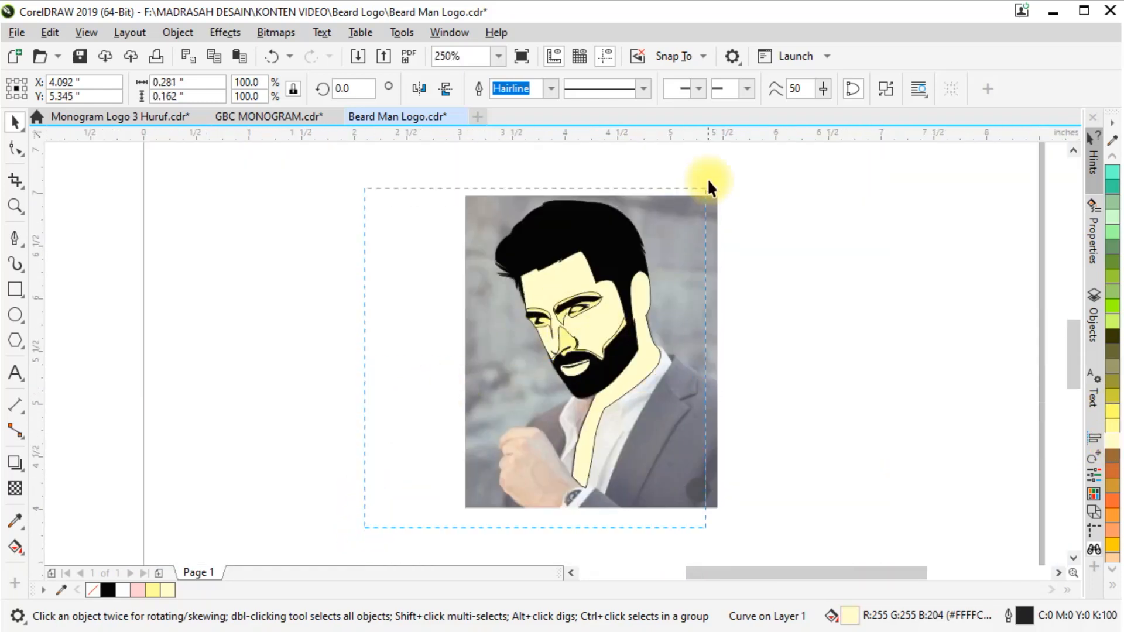
pyautogui.scroll(7, 1114, 184)
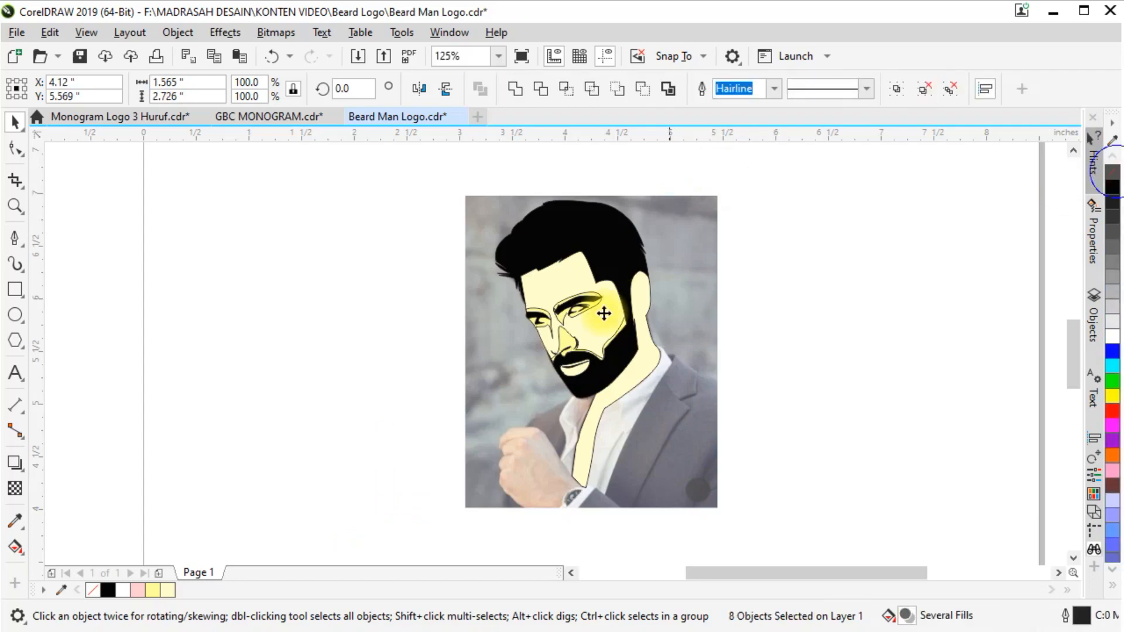
pyautogui.moveTo(603, 340); pyautogui.dragTo(867, 338)
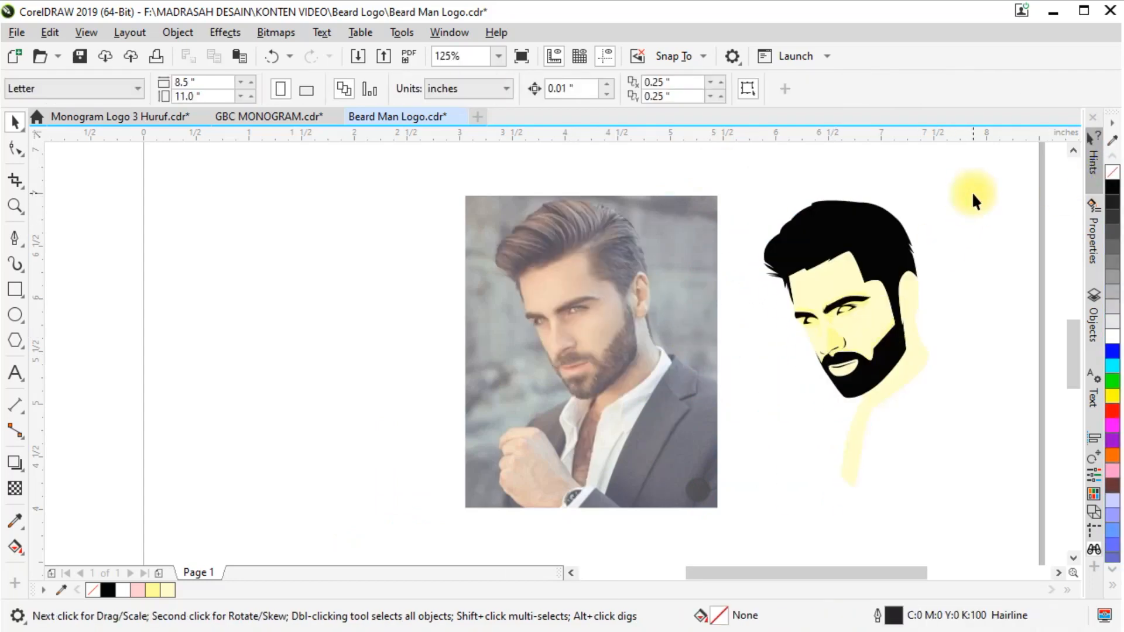
# Undo the portrait's move, the outline removal and the skin and shading fills
pyautogui.hotkey('ctrl', 'z')
pyautogui.scroll(1, 648, 311)
pyautogui.hotkey('ctrl', 'z')
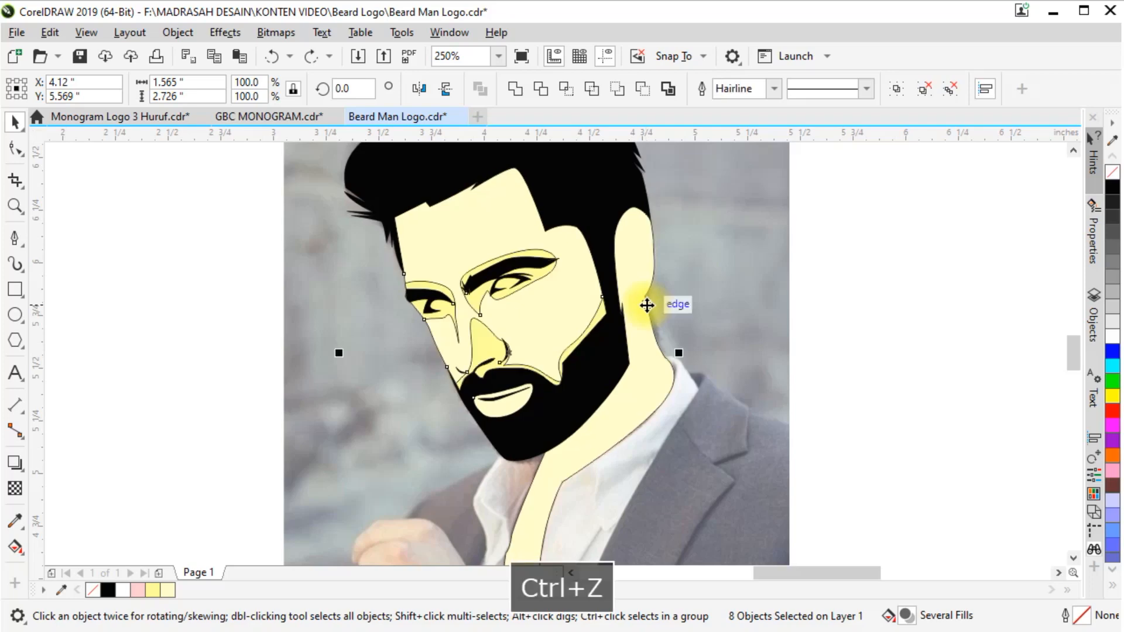
pyautogui.hotkey('ctrl', 'z')
pyautogui.hotkey('ctrl', 'z')
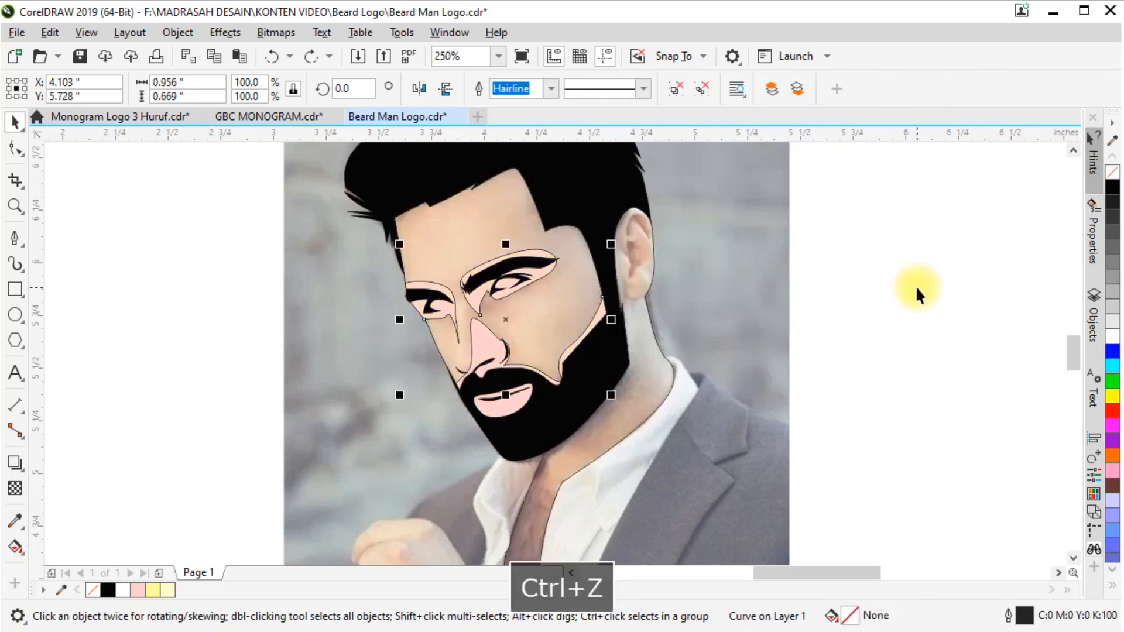
pyautogui.hotkey('ctrl', 'shift', 'z')
pyautogui.hotkey('ctrl', 'z')
pyautogui.hotkey('ctrl', 'z')
pyautogui.click(917, 287)
# Draw a closed curved iris shape inside the eye nearer the ear, its upper edge overlapping the black eyelid
pyautogui.scroll(3, 503, 284)
pyautogui.press('2')
pyautogui.scroll(1, 450, 321)
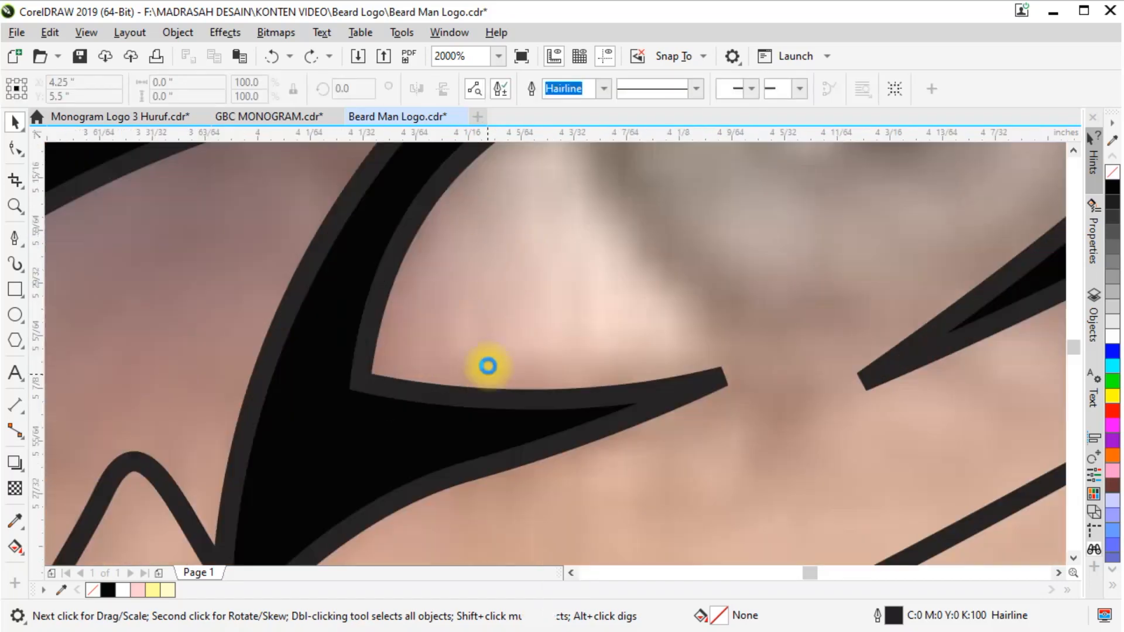
pyautogui.scroll(-2, 502, 353)
pyautogui.scroll(1, 573, 249)
pyautogui.click(473, 303)
pyautogui.moveTo(542, 443); pyautogui.dragTo(621, 459)
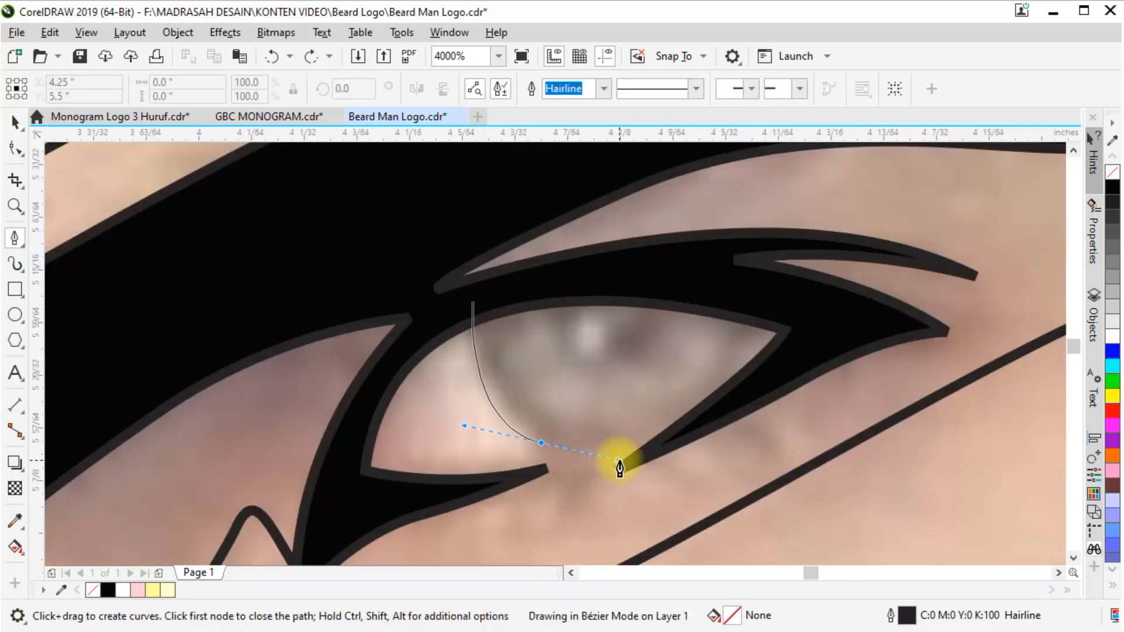
pyautogui.moveTo(722, 292); pyautogui.dragTo(668, 264)
pyautogui.click(473, 303)
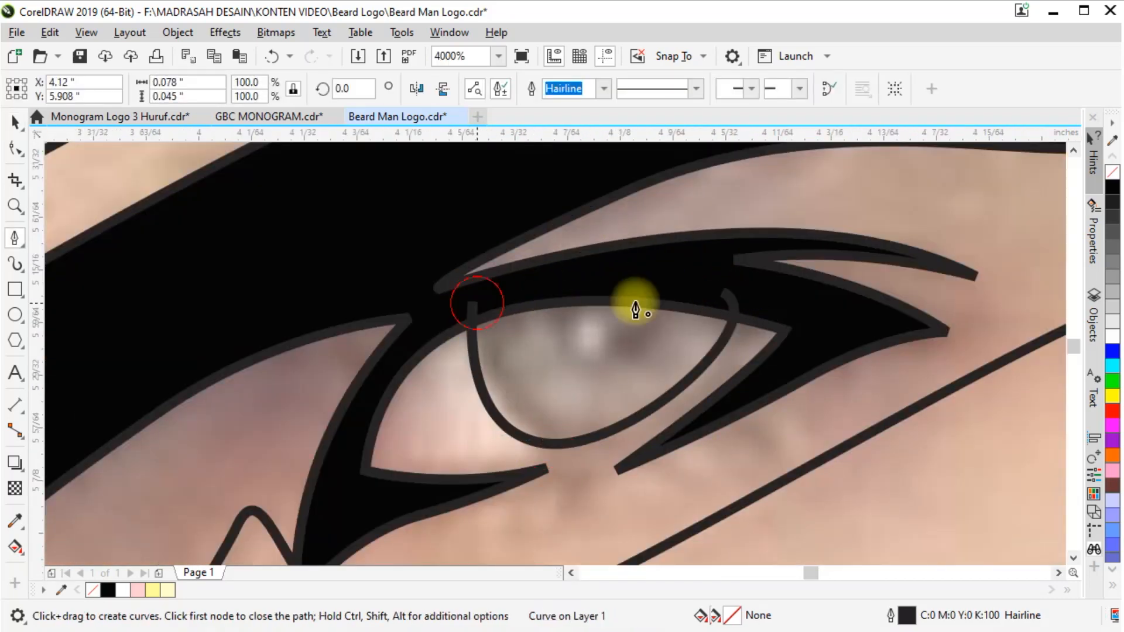
# Weld the iris to the black eyebrow-and-eye shape nearer the ear
pyautogui.keyDown('shift'); pyautogui.click(307, 230); pyautogui.keyUp('shift')
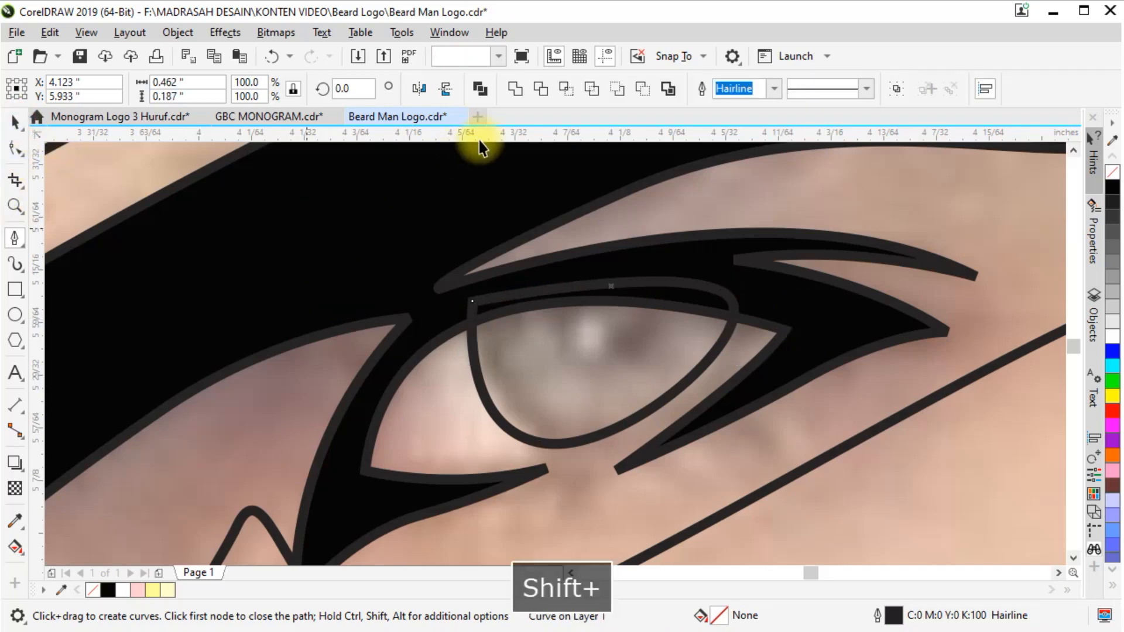
pyautogui.click(515, 89)
pyautogui.scroll(-5, 748, 263)
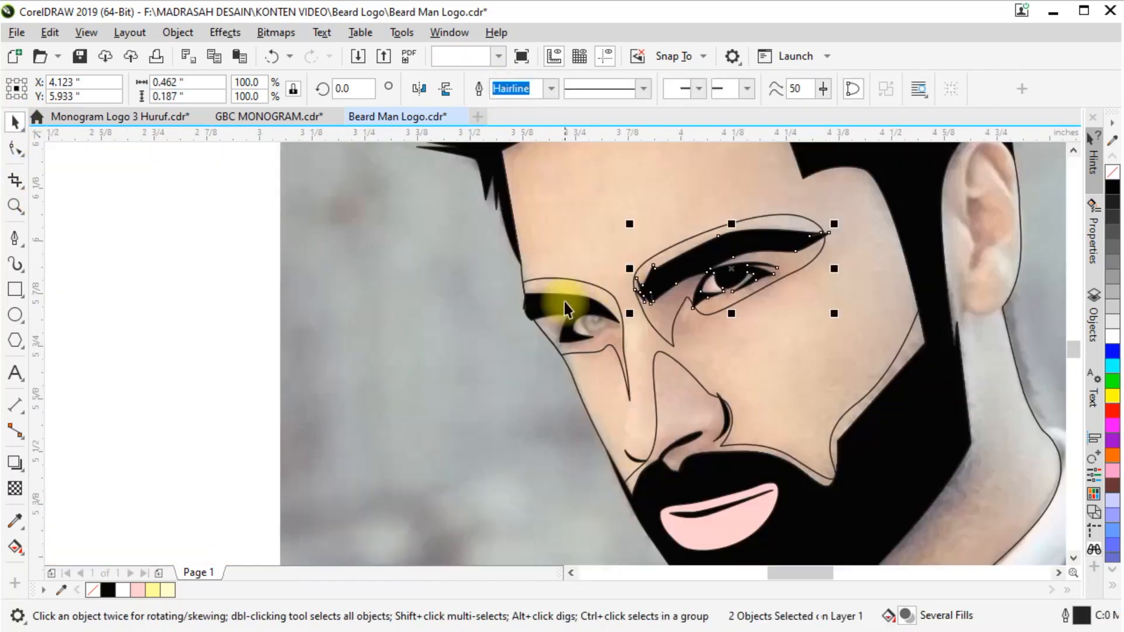
# Draw a closed curved iris shape about 0.068 by 0.051 inches inside the left eye, overlapping the black eyelid
pyautogui.scroll(5, 615, 313)
pyautogui.press('2')
pyautogui.click(515, 195)
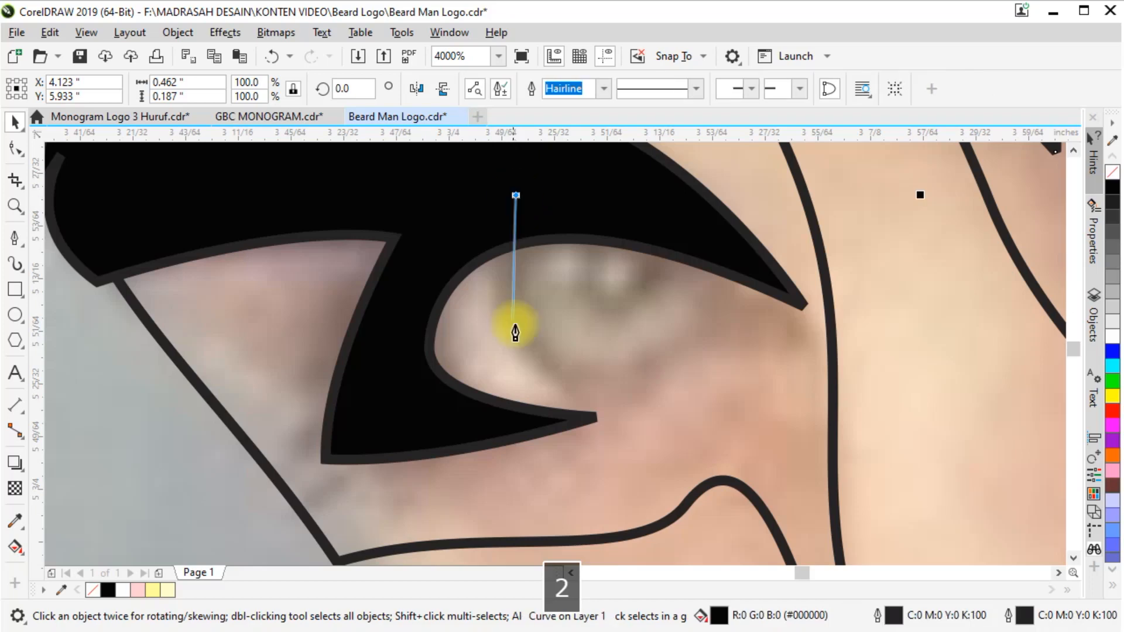
pyautogui.moveTo(513, 334); pyautogui.dragTo(555, 394)
pyautogui.moveTo(722, 260); pyautogui.dragTo(776, 161)
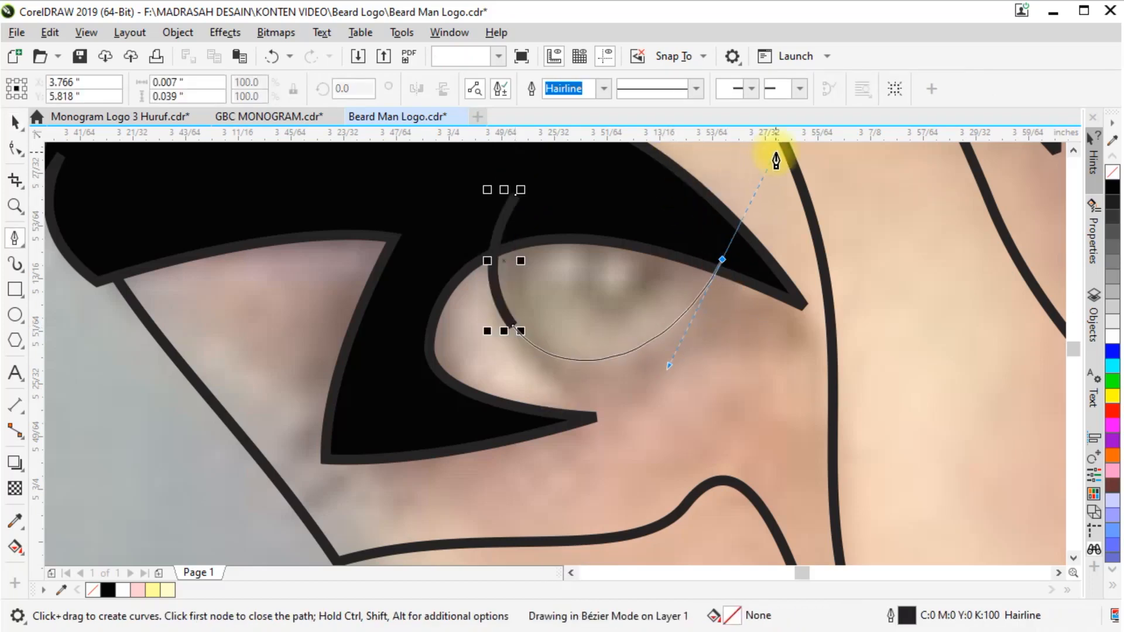
pyautogui.click(514, 195)
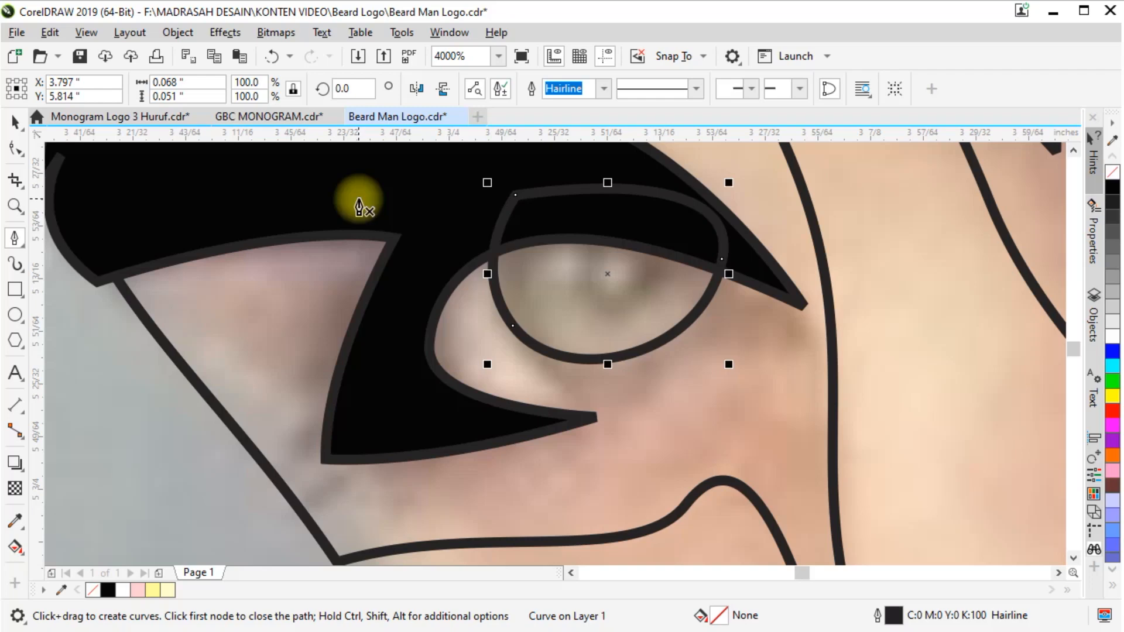
pyautogui.click(359, 199)
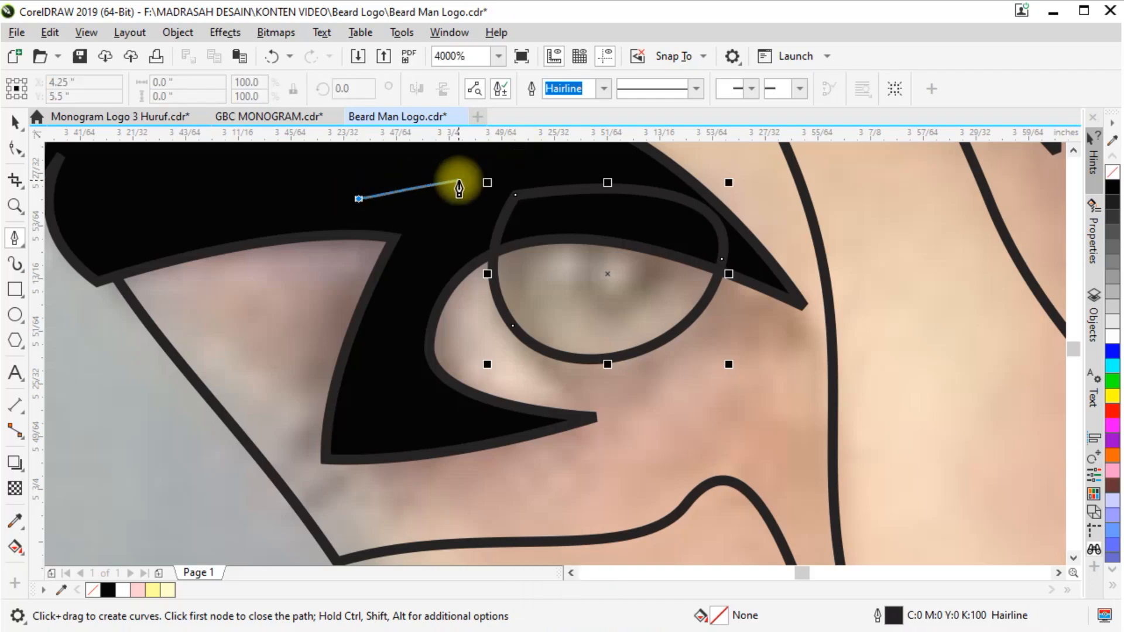
# Weld the left eye's iris to its black eyebrow-and-eye shape
pyautogui.press('space')
pyautogui.keyDown('shift'); pyautogui.click(322, 175); pyautogui.keyUp('shift')
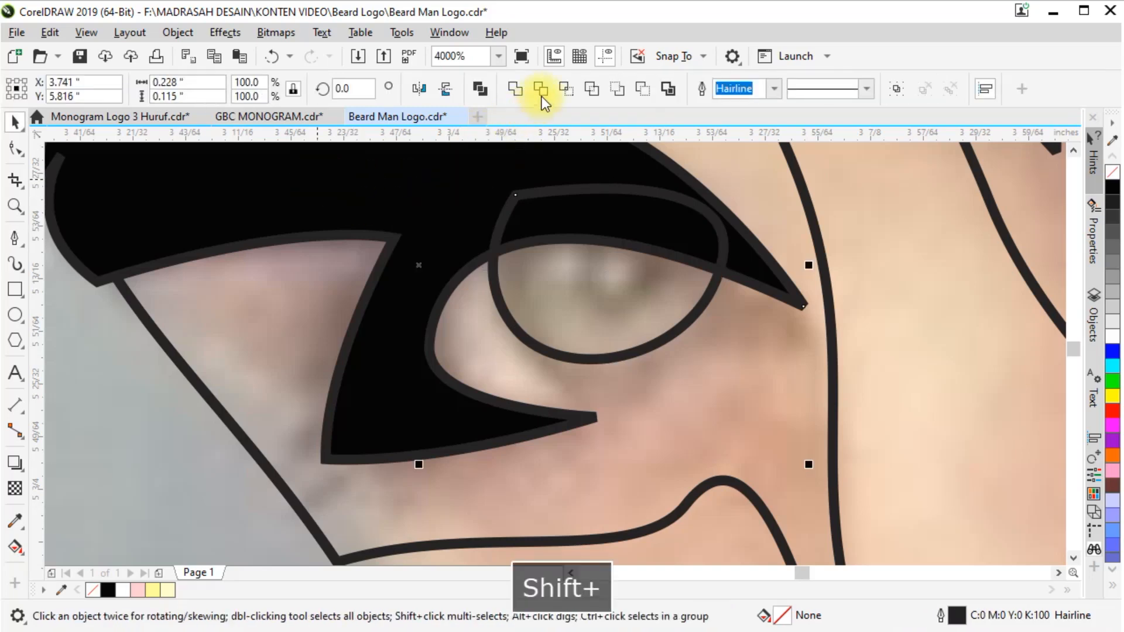
pyautogui.click(515, 89)
pyautogui.scroll(-6, 409, 258)
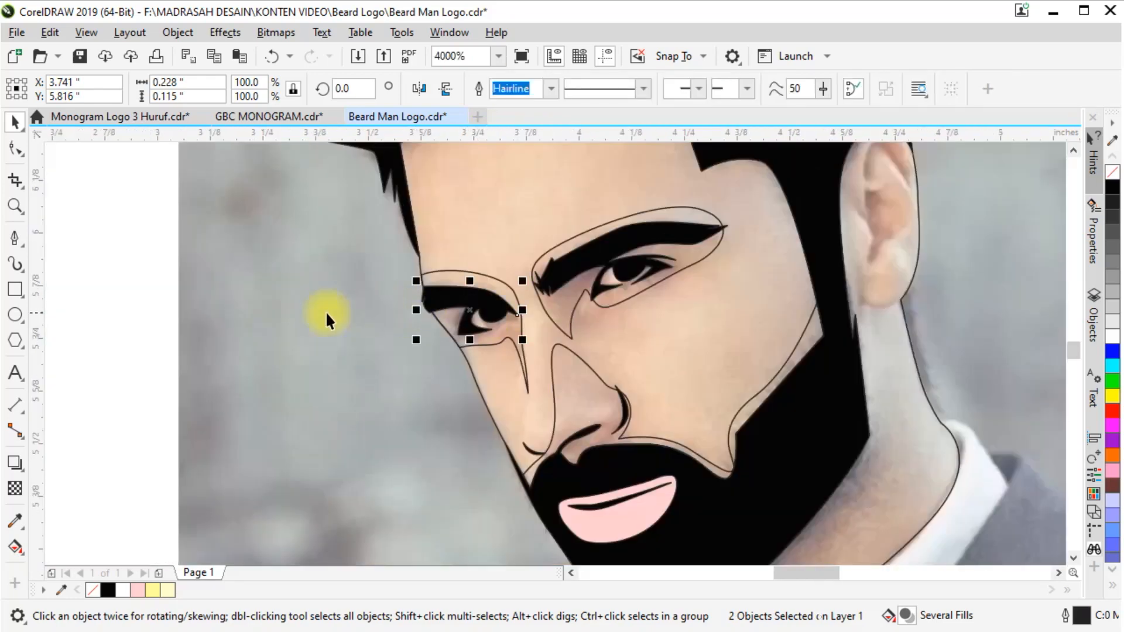
pyautogui.click(145, 304)
# Trace the shadow in the middle of the inner ear as a closed branching shape about 0.122 by 0.174 inches
pyautogui.scroll(-2, 223, 303)
pyautogui.scroll(2, 491, 297)
pyautogui.scroll(-2, 579, 248)
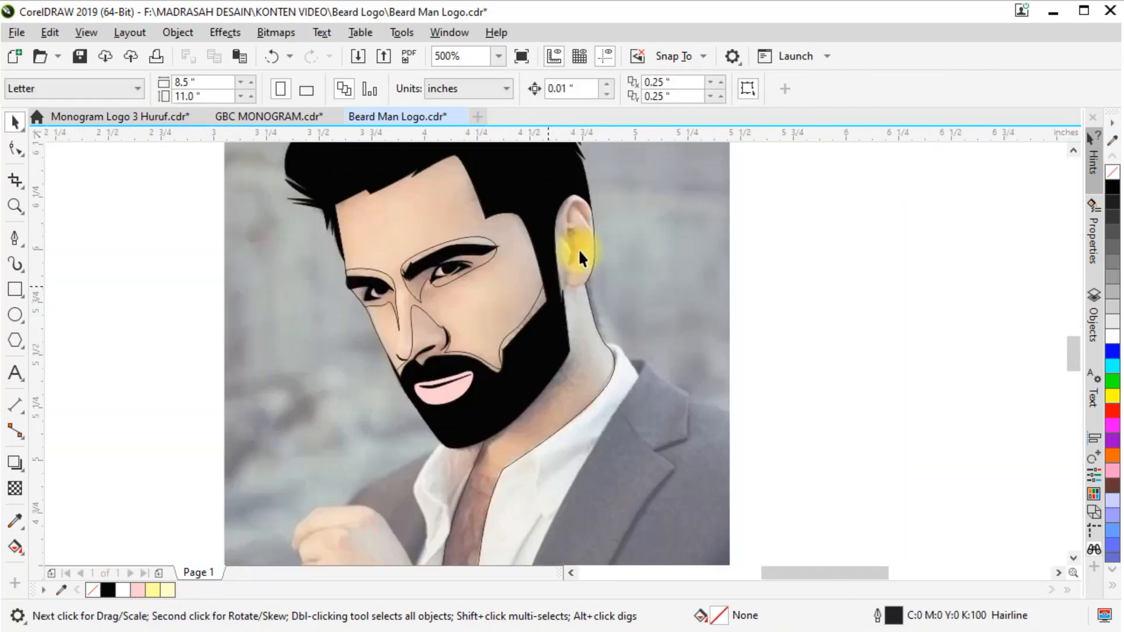
pyautogui.scroll(2, 561, 226)
pyautogui.press('space')
pyautogui.scroll(2, 585, 220)
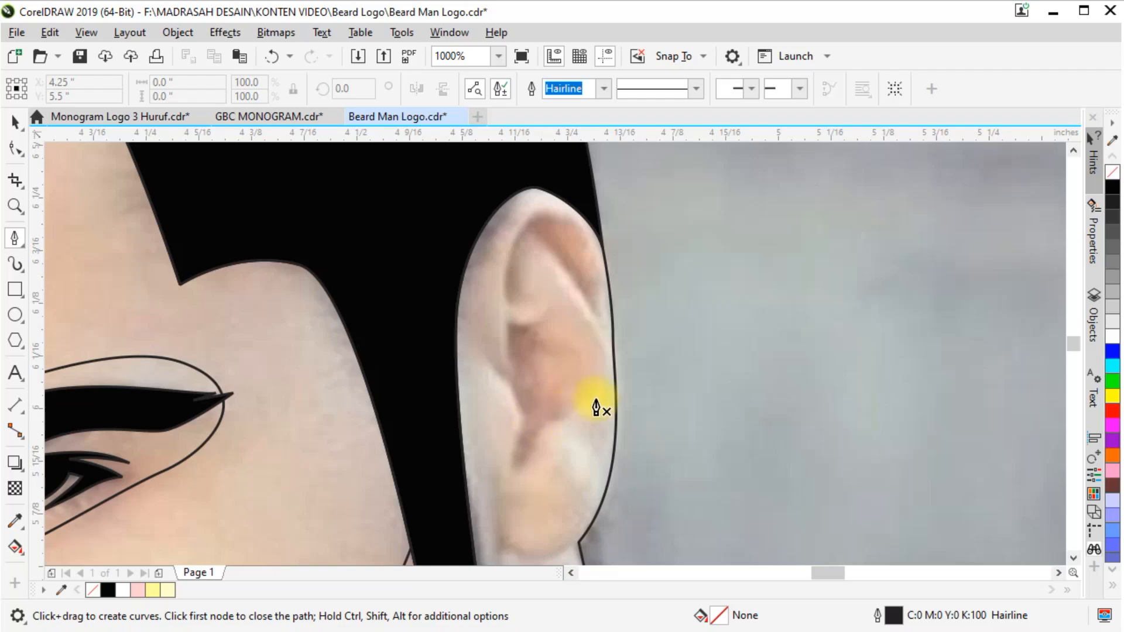
pyautogui.scroll(2, 566, 418)
pyautogui.click(572, 436)
pyautogui.moveTo(517, 448); pyautogui.dragTo(456, 486)
pyautogui.click(421, 317)
pyautogui.moveTo(453, 318); pyautogui.dragTo(445, 261)
pyautogui.moveTo(441, 237); pyautogui.dragTo(459, 238)
pyautogui.click(501, 242)
pyautogui.moveTo(489, 302); pyautogui.dragTo(475, 338)
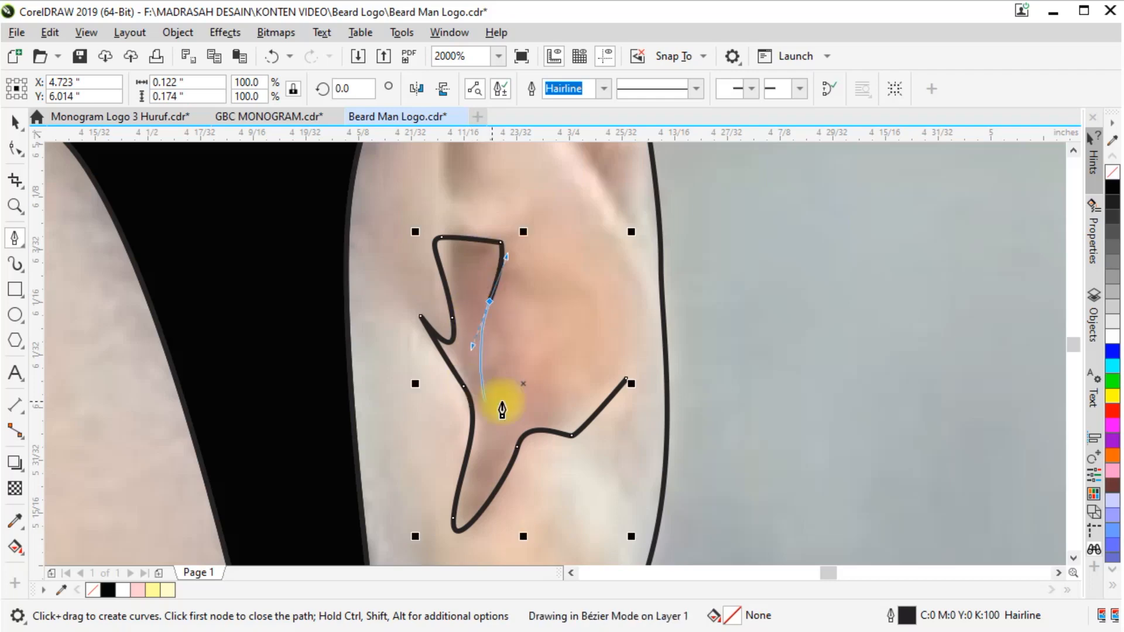
pyautogui.click(626, 379)
# Fill the inner-ear shadow with black and remove its outline
pyautogui.scroll(-1, 511, 450)
pyautogui.click(1112, 188)
pyautogui.rightClick(1113, 171)
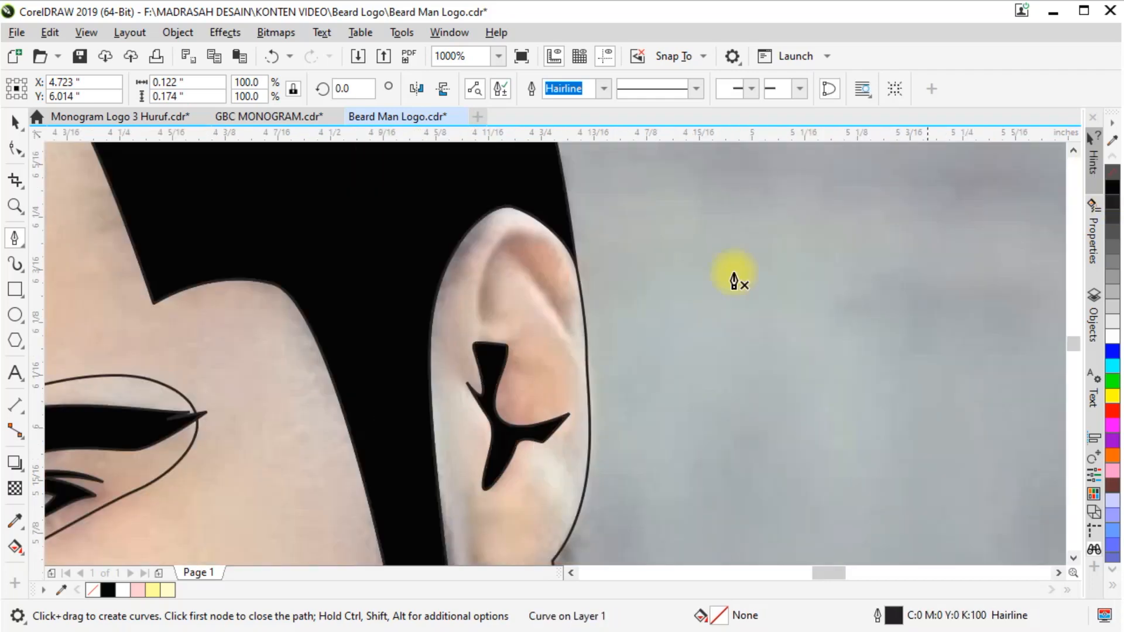
# Trace the upper inner-ear shadow as a closed arched shape about 0.113 by 0.129 inches and fill it with black
pyautogui.scroll(1, 538, 258)
pyautogui.moveTo(462, 236); pyautogui.dragTo(520, 177)
pyautogui.moveTo(610, 432); pyautogui.dragTo(610, 430)
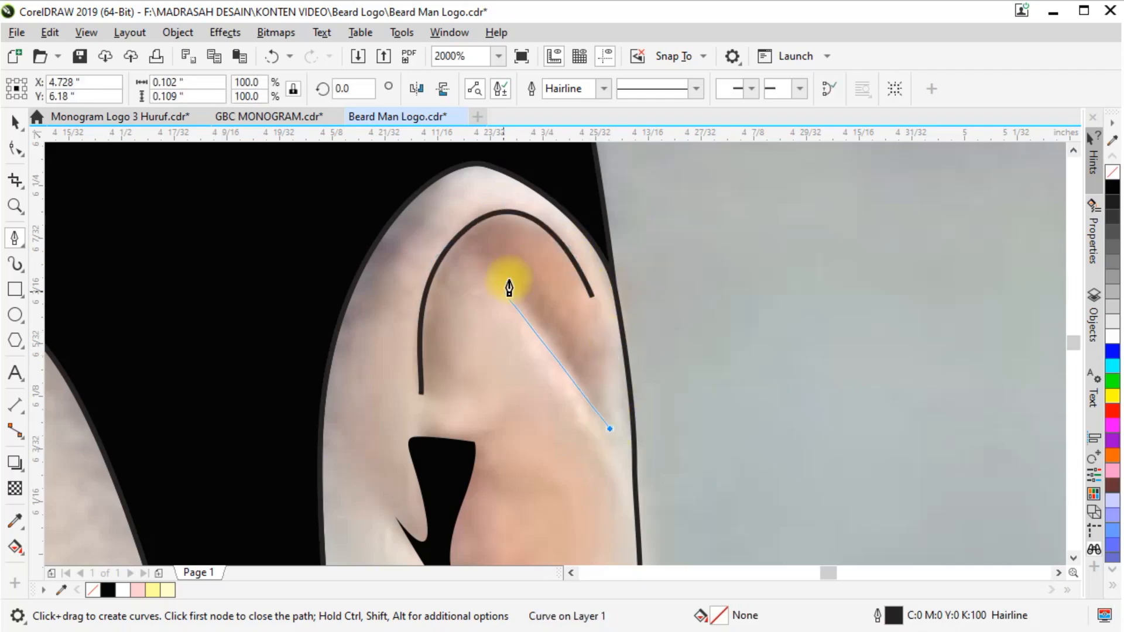
pyautogui.click(498, 268)
pyautogui.moveTo(584, 366); pyautogui.dragTo(586, 392)
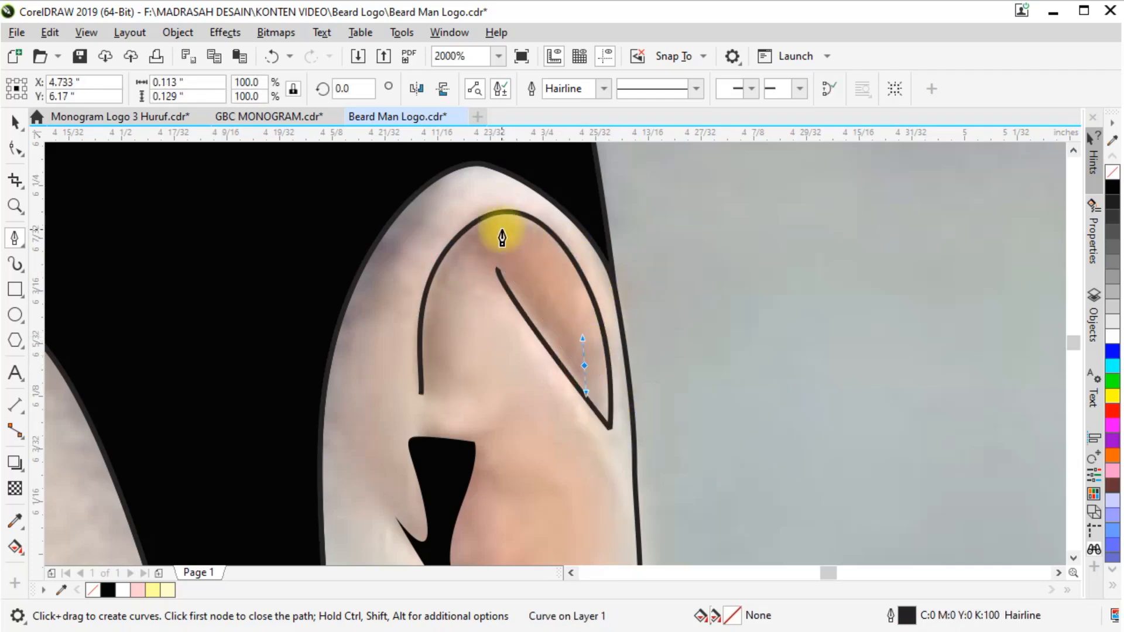
pyautogui.hotkey('ctrl', 'z')
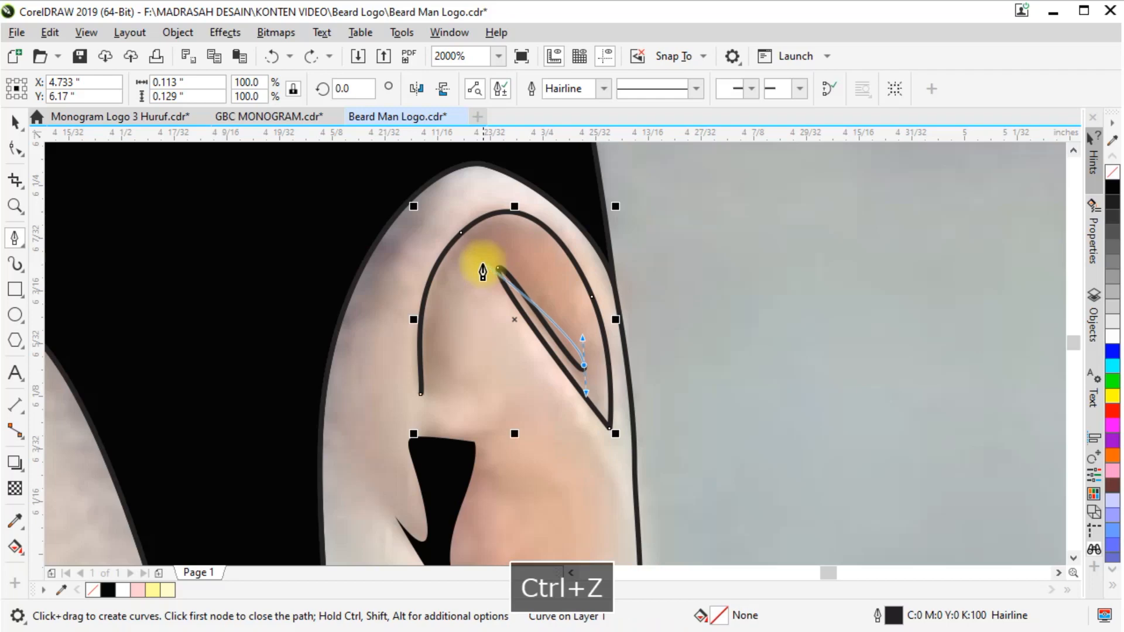
pyautogui.moveTo(482, 262); pyautogui.dragTo(455, 296)
pyautogui.click(421, 394)
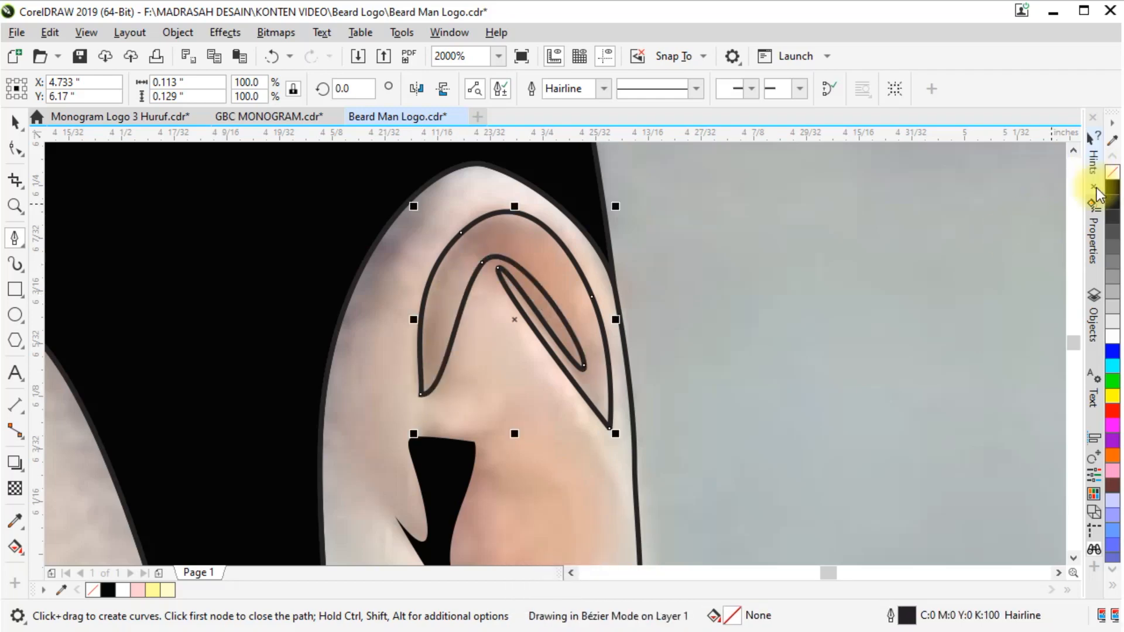
pyautogui.click(1098, 192)
# Trace the earlobe's shadow as a thin closed shape about 0.091 by 0.121 inches along the lobe's inner and lower edges
pyautogui.scroll(-5, 744, 238)
pyautogui.scroll(3, 706, 328)
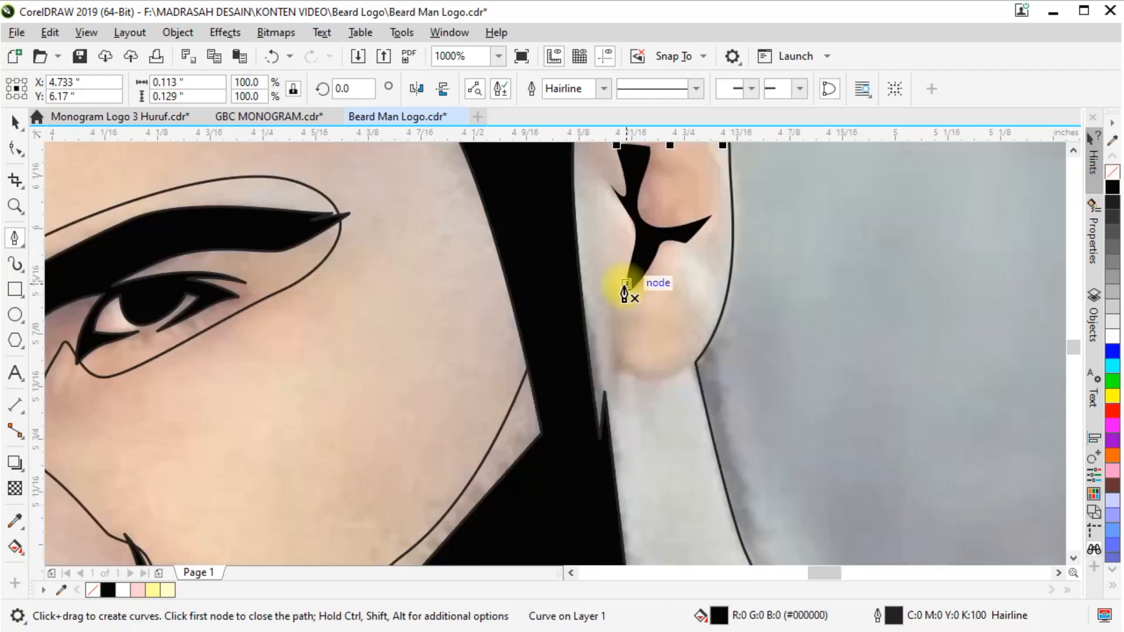
pyautogui.scroll(2, 626, 291)
pyautogui.moveTo(606, 235); pyautogui.dragTo(609, 255)
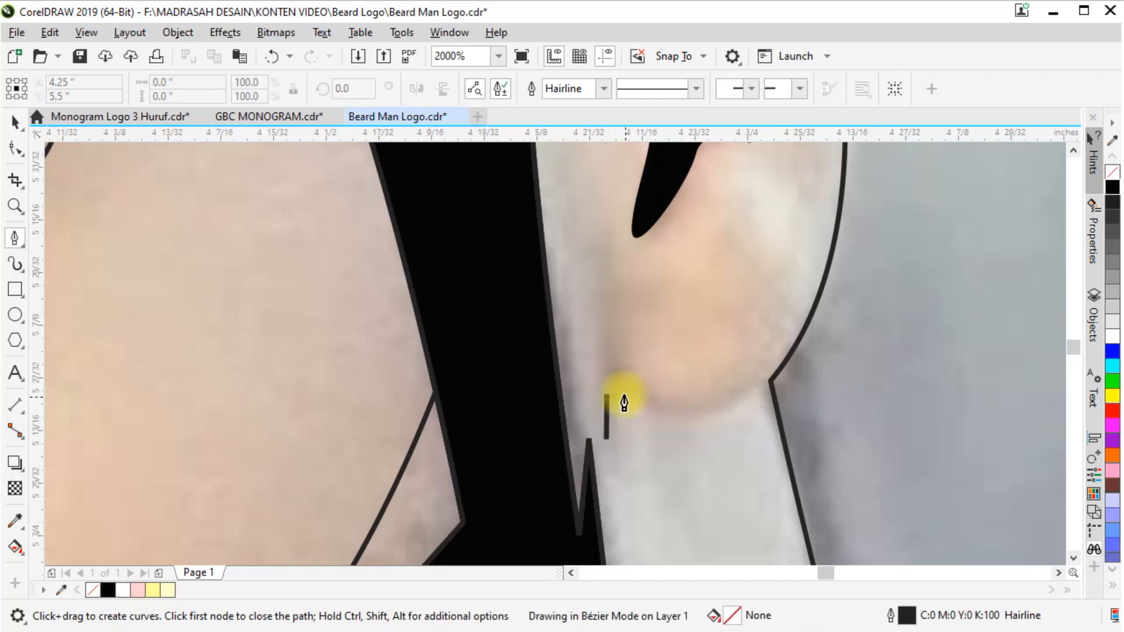
pyautogui.click(620, 389)
pyautogui.moveTo(725, 404); pyautogui.dragTo(751, 403)
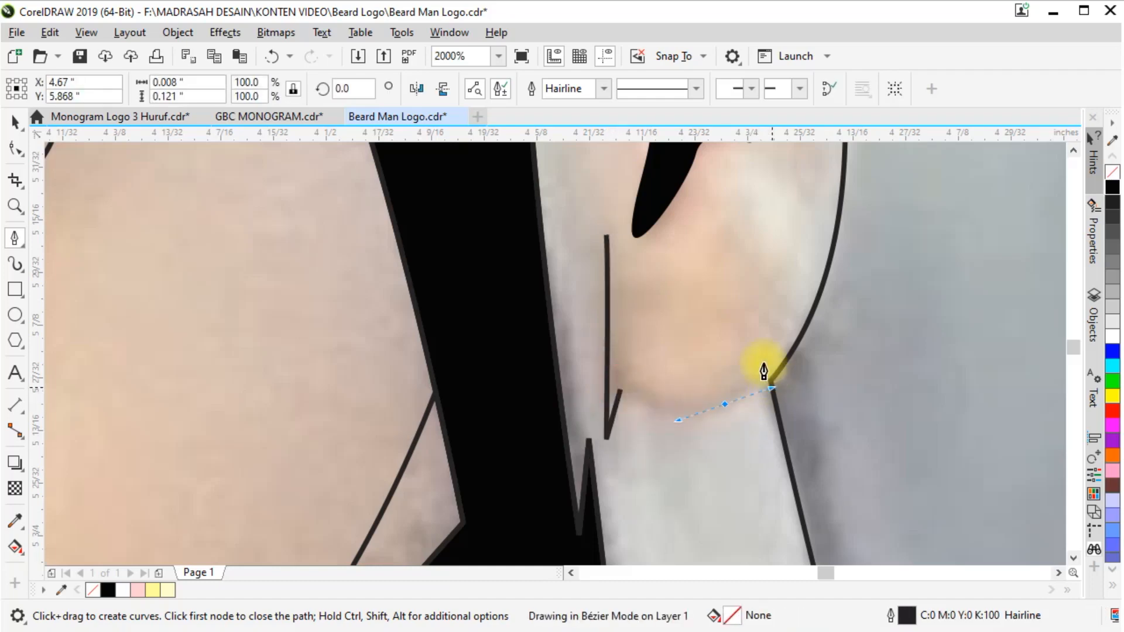
pyautogui.moveTo(764, 365); pyautogui.dragTo(772, 387)
pyautogui.click(758, 372)
pyautogui.moveTo(606, 235); pyautogui.dragTo(602, 487)
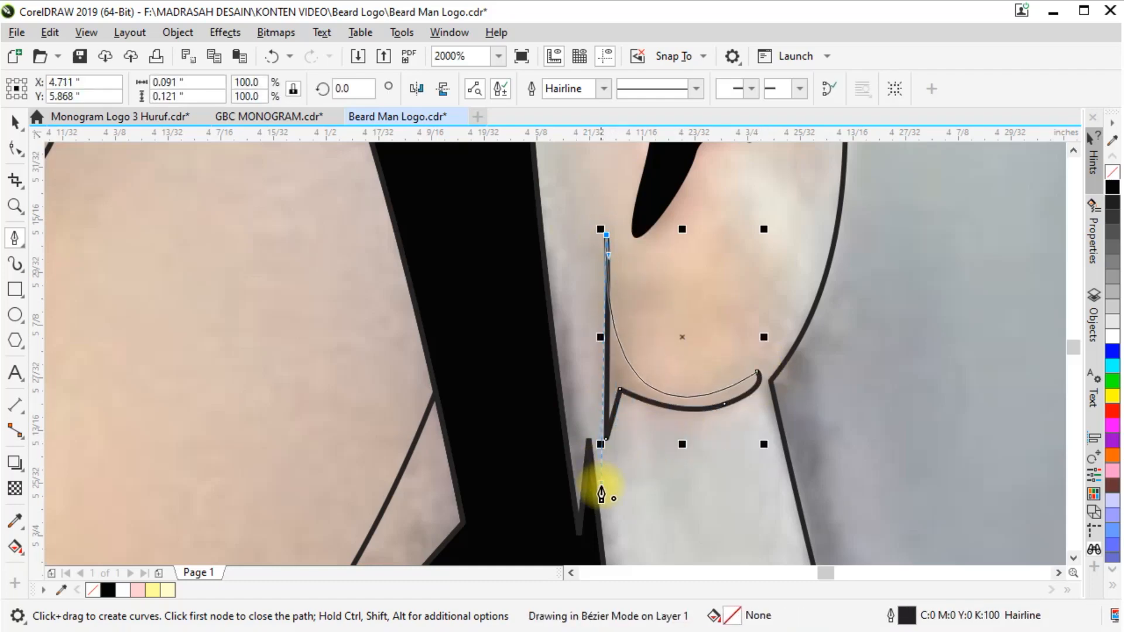
# Redraw the inner edge of the earlobe shadow with an extra curve node, and fill the closed shape with black
pyautogui.hotkey('ctrl', 'z')
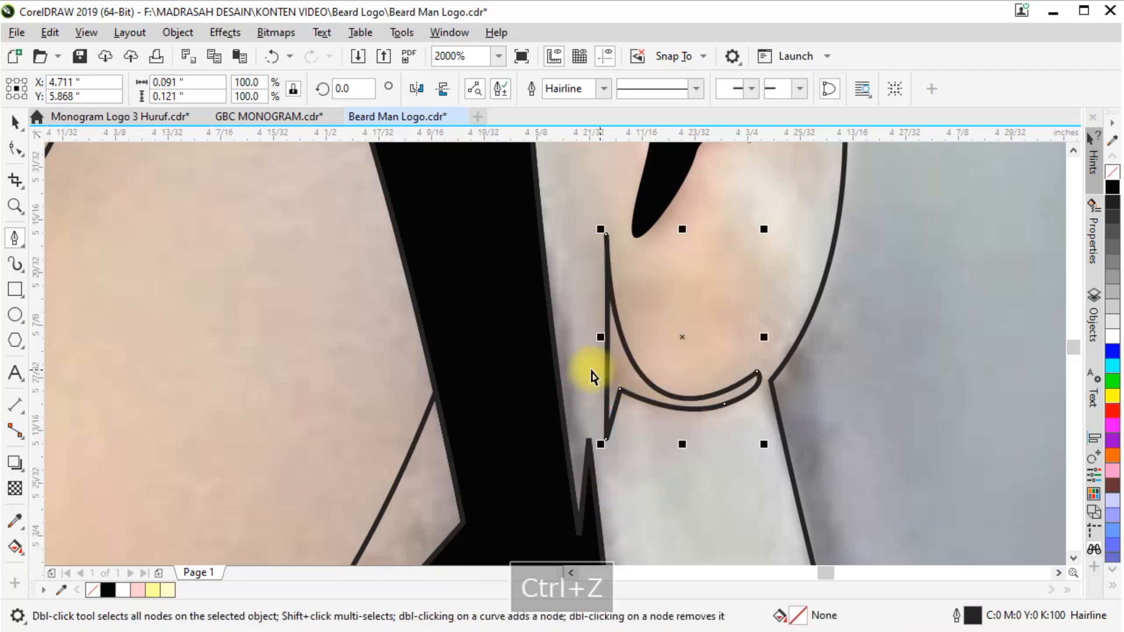
pyautogui.moveTo(638, 375); pyautogui.dragTo(606, 338)
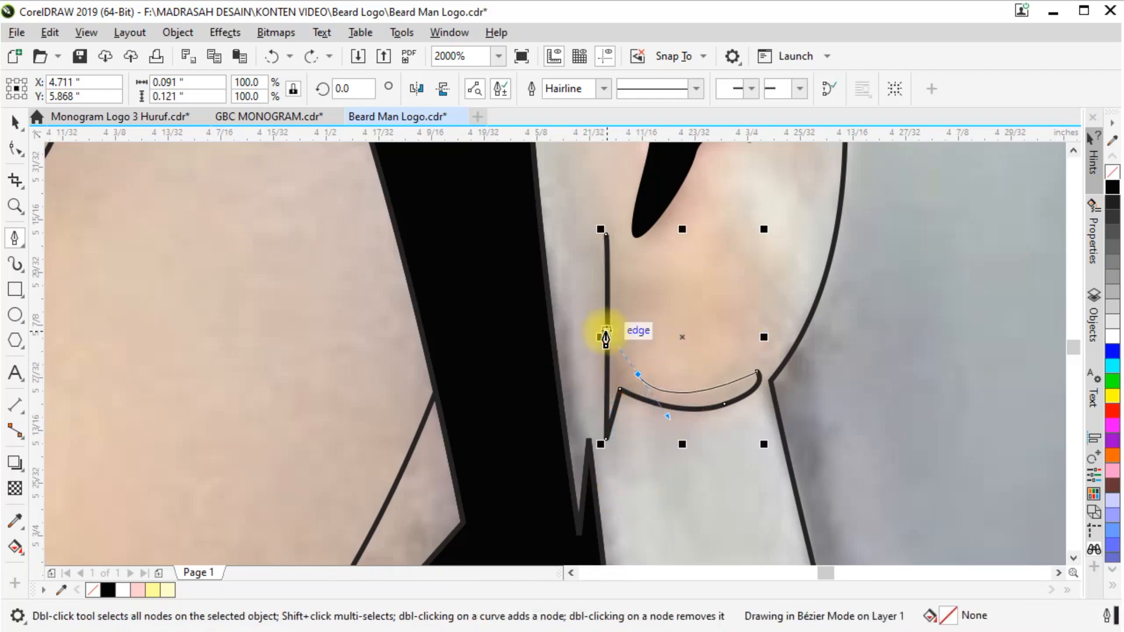
pyautogui.click(604, 249)
pyautogui.hotkey('ctrl', 'z')
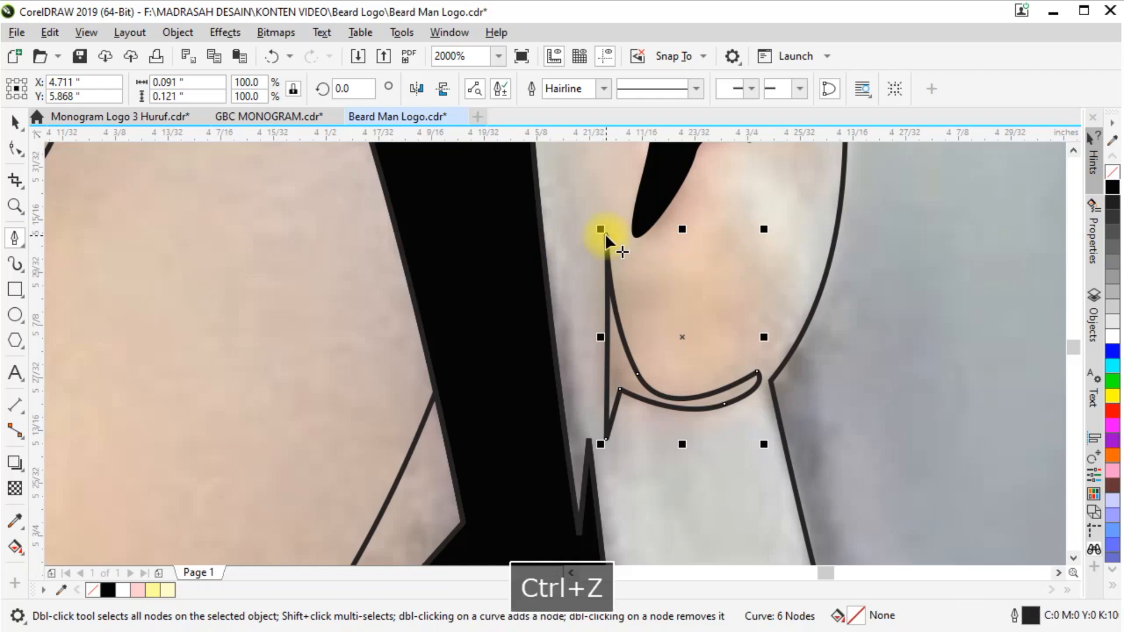
pyautogui.hotkey('ctrl', 'z')
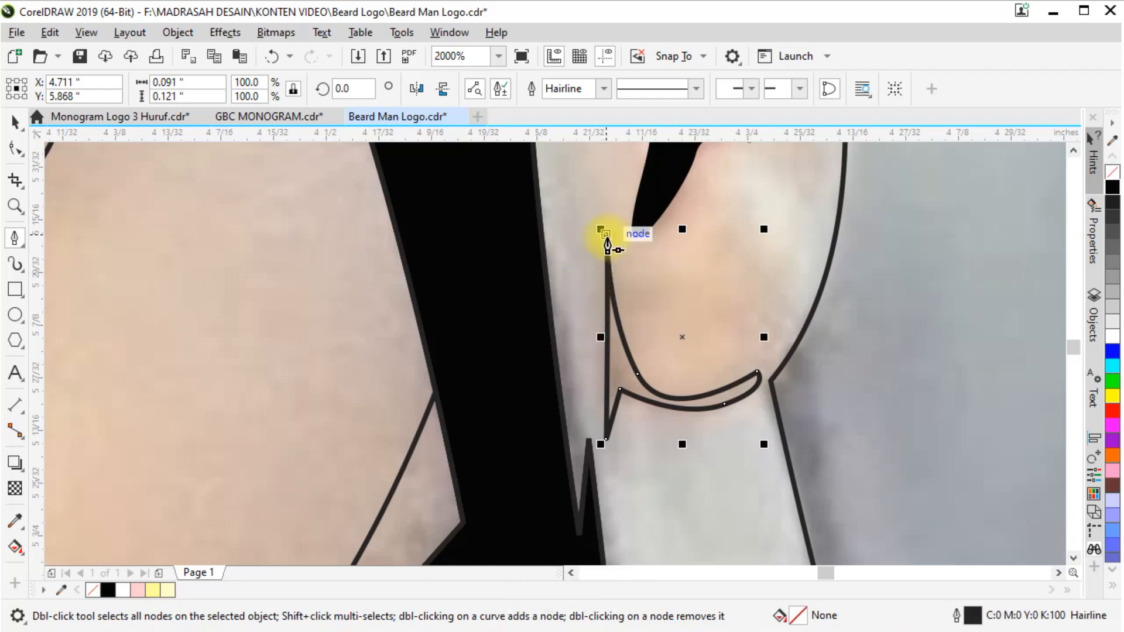
pyautogui.hotkey('ctrl', 'z')
pyautogui.click(607, 233)
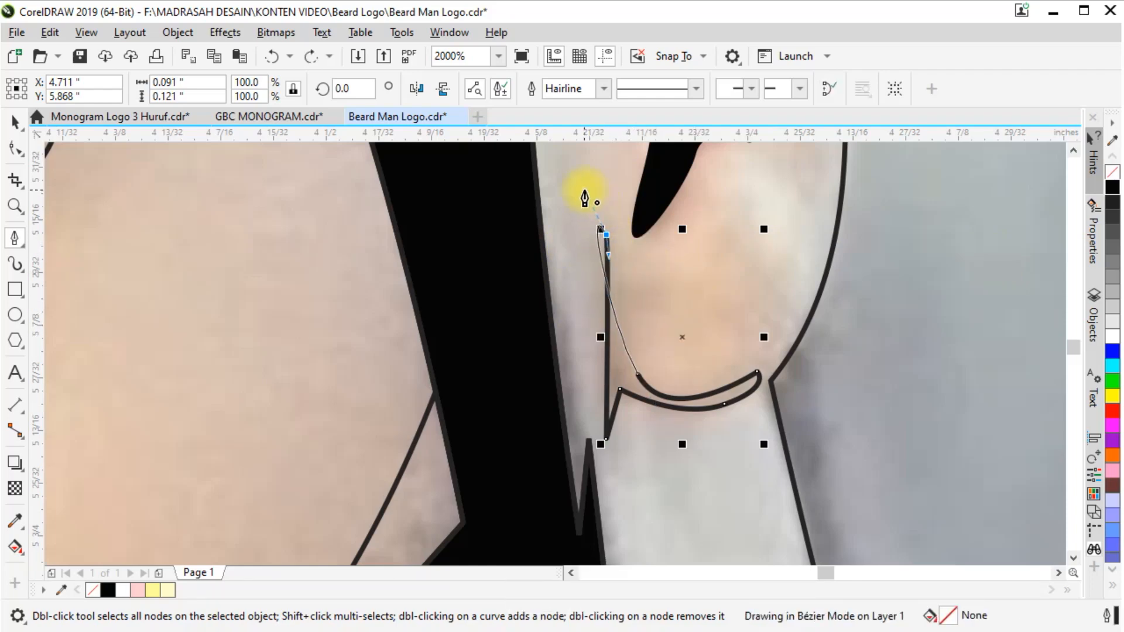
pyautogui.moveTo(630, 344); pyautogui.dragTo(631, 347)
pyautogui.click(1113, 187)
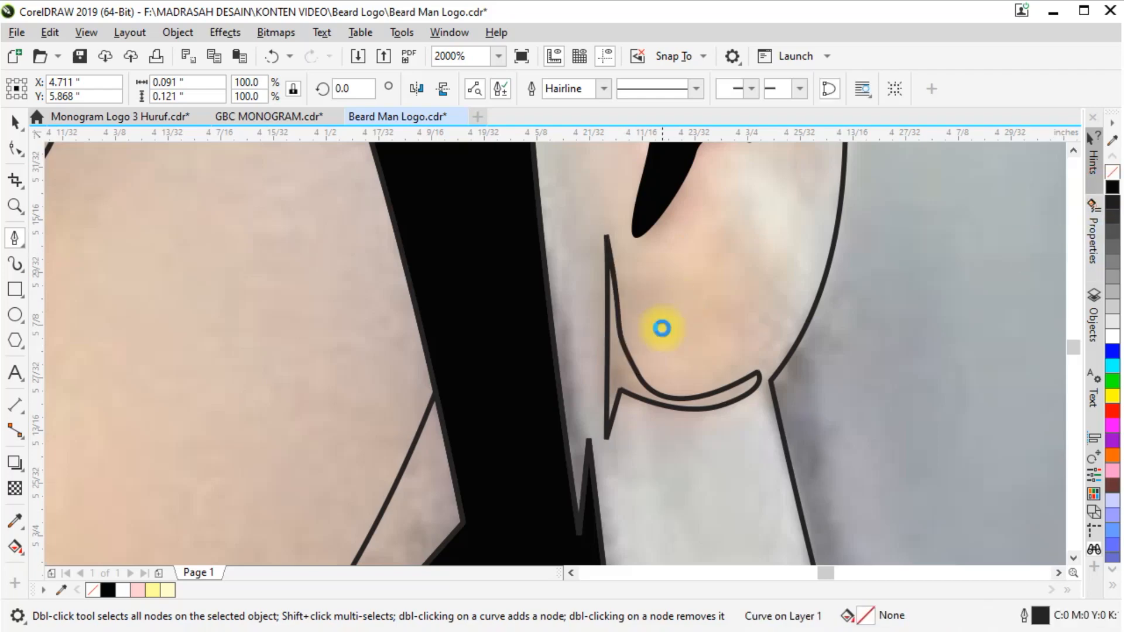
# Draw a closed neck-shadow shape about 0.565 by 0.635 inches beneath the jaw, overlapping the lower beard
pyautogui.scroll(-3, 706, 334)
pyautogui.scroll(2, 783, 372)
pyautogui.scroll(-2, 661, 389)
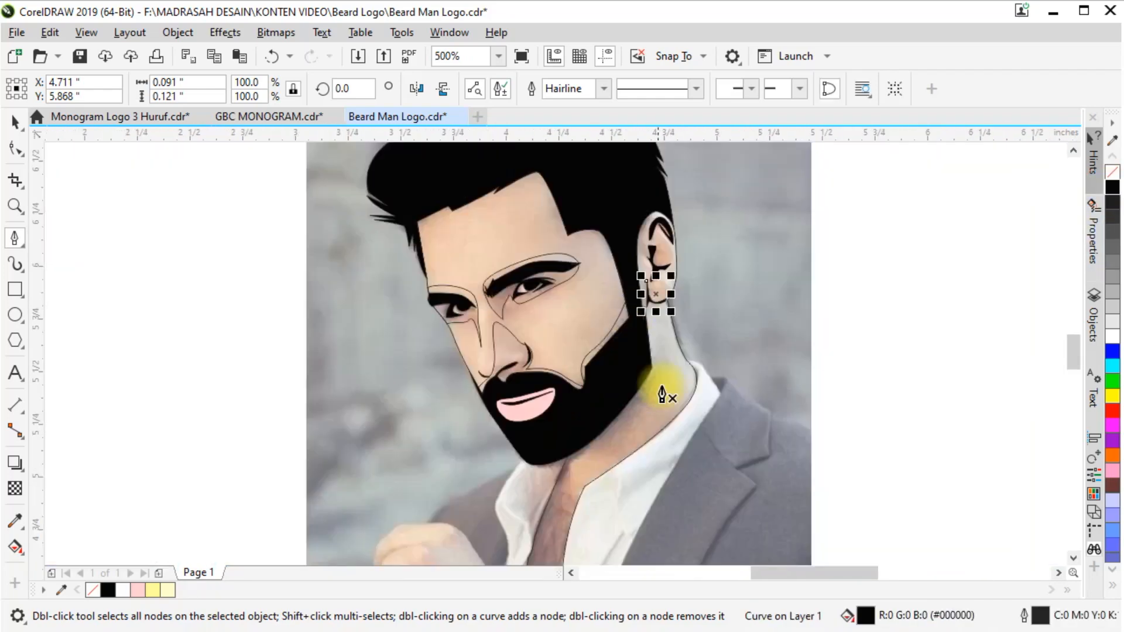
pyautogui.scroll(2, 564, 484)
pyautogui.click(460, 453)
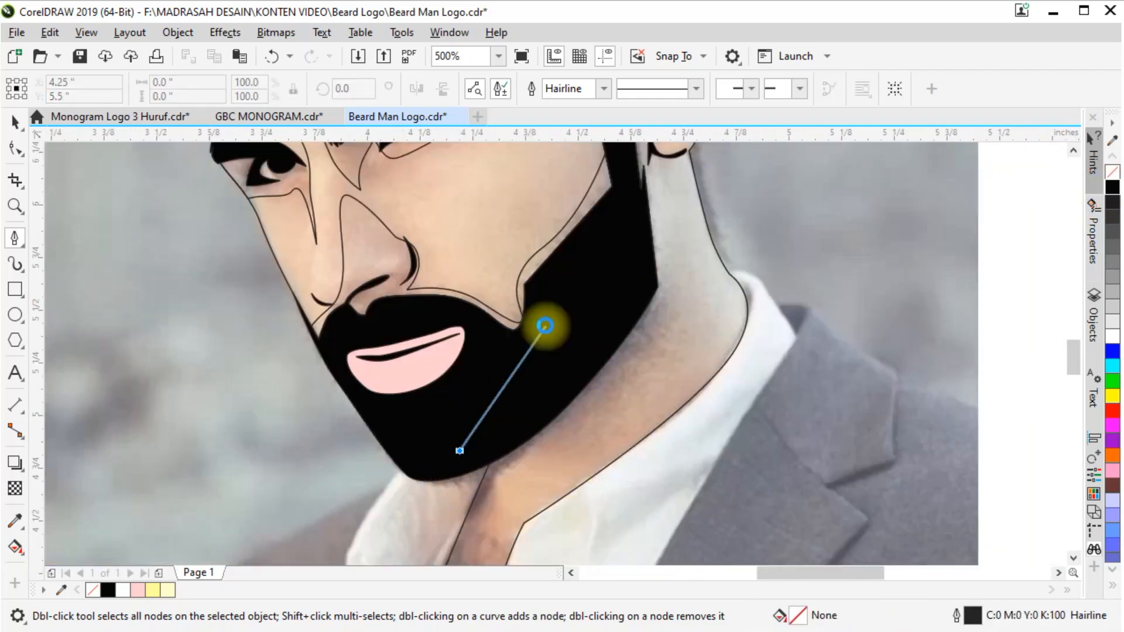
pyautogui.scroll(-2, 527, 351)
pyautogui.moveTo(697, 246); pyautogui.dragTo(703, 239)
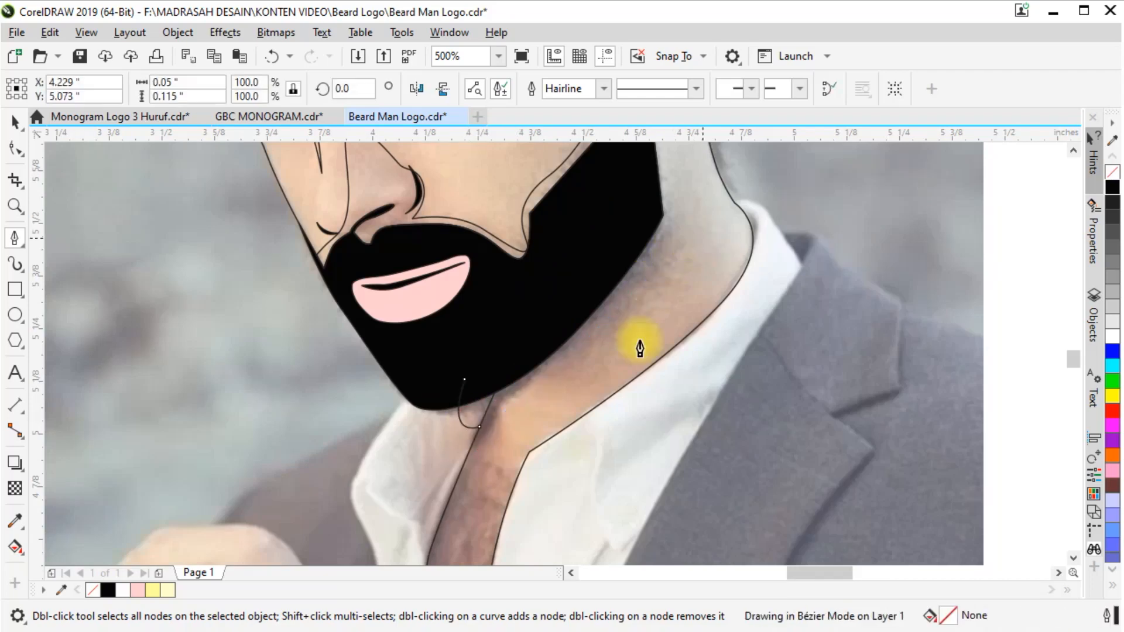
pyautogui.scroll(-1, 639, 341)
pyautogui.scroll(1, 686, 253)
pyautogui.click(591, 256)
pyautogui.click(420, 469)
# Trim the neck shadow along the beard and neck outlines and delete the leftover piece
pyautogui.click(15, 122)
pyautogui.keyDown('shift'); pyautogui.click(658, 281); pyautogui.keyUp('shift')
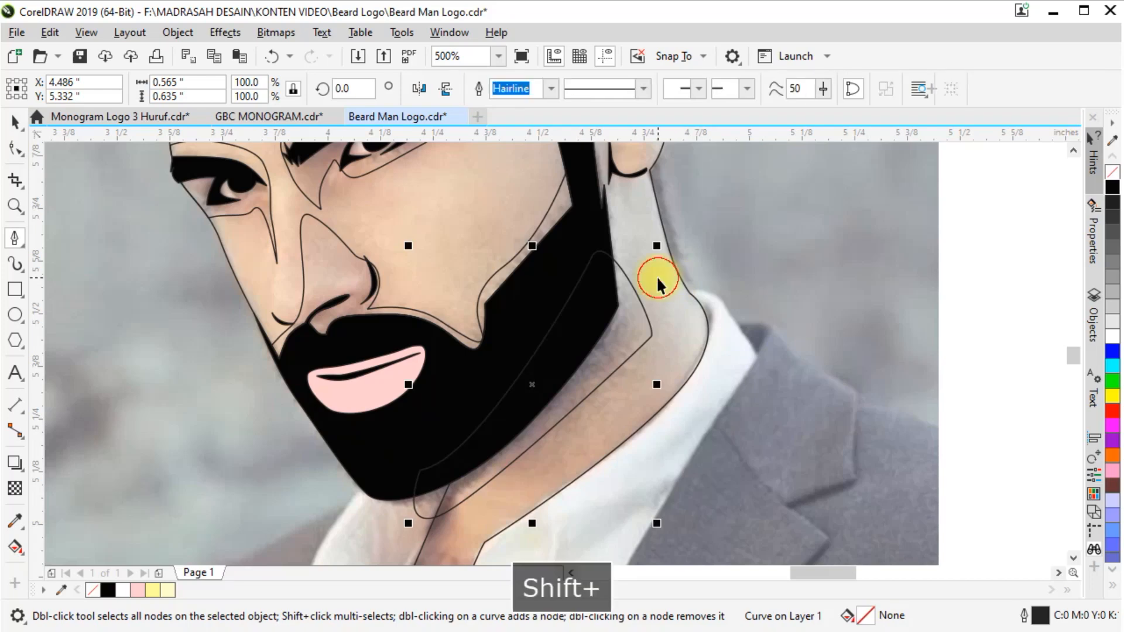
pyautogui.click(413, 501)
pyautogui.press('Delete')
pyautogui.keyDown('shift'); pyautogui.click(630, 340); pyautogui.keyUp('shift')
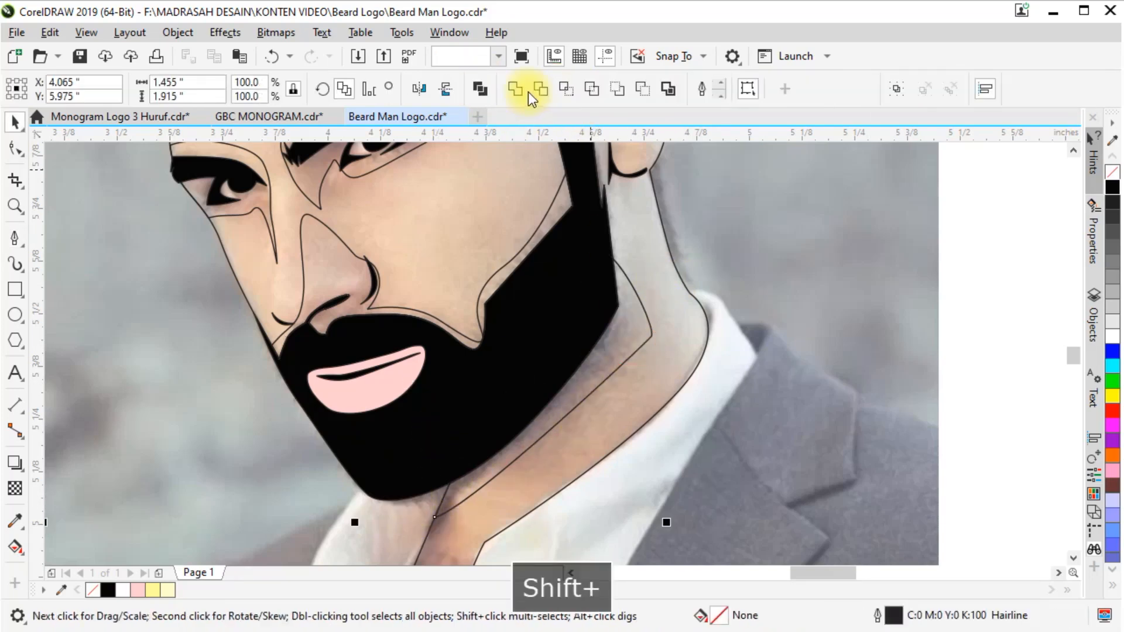
# Move all the traced shapes to the blank page area beside the photo and select the face-and-neck shape
pyautogui.scroll(4, 599, 378)
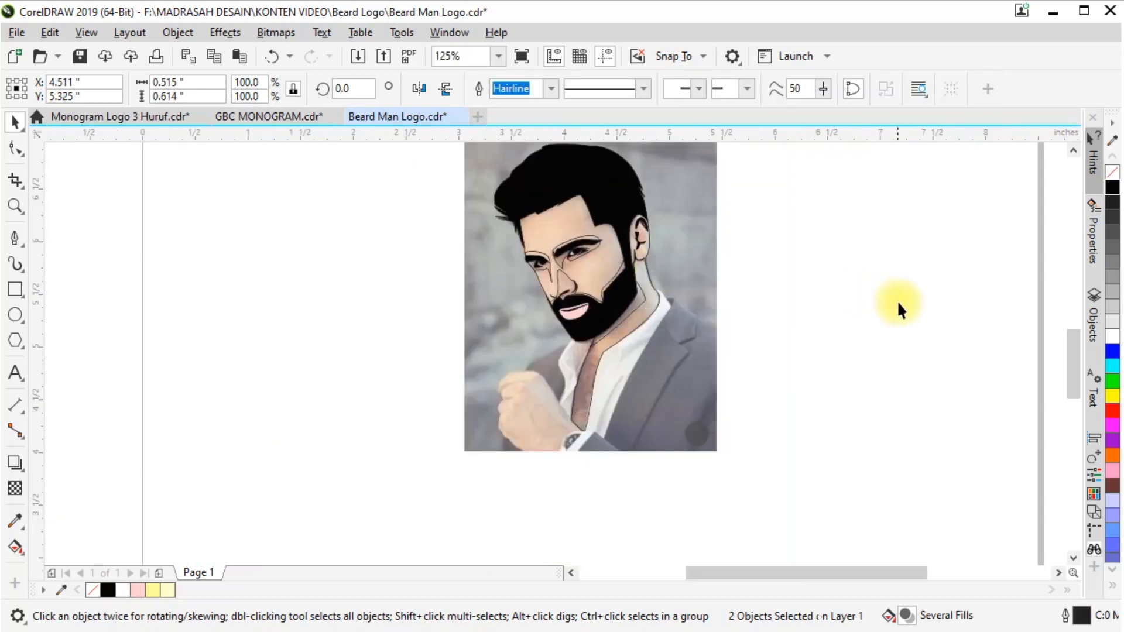
pyautogui.click(922, 255)
pyautogui.moveTo(354, 484); pyautogui.dragTo(698, 192)
pyautogui.moveTo(756, 271); pyautogui.dragTo(873, 271)
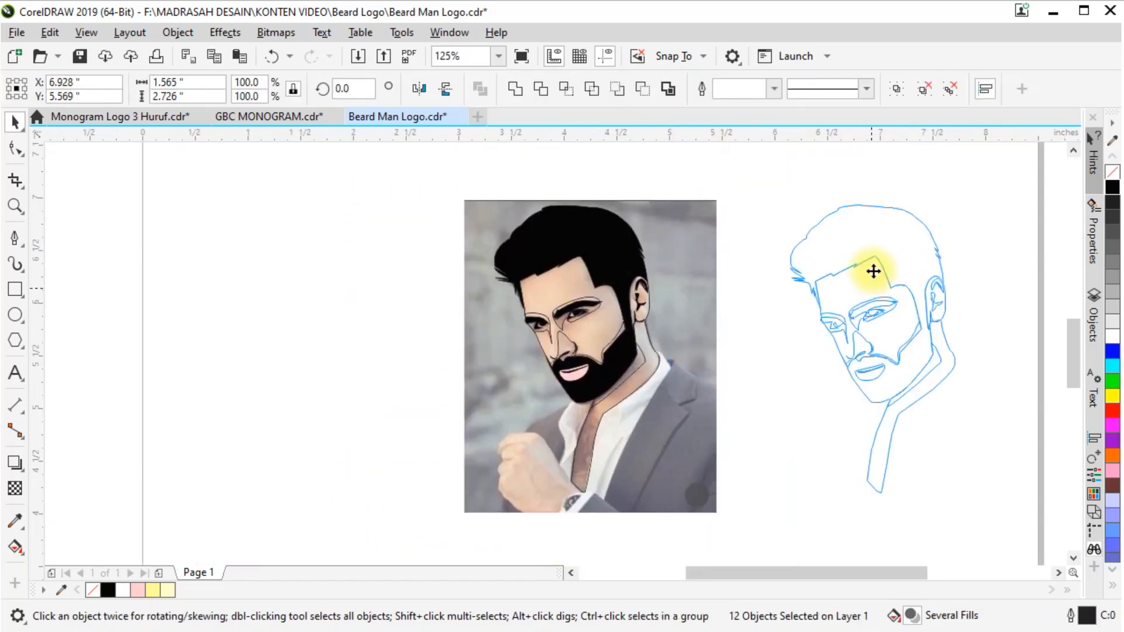
pyautogui.click(1006, 388)
pyautogui.click(948, 364)
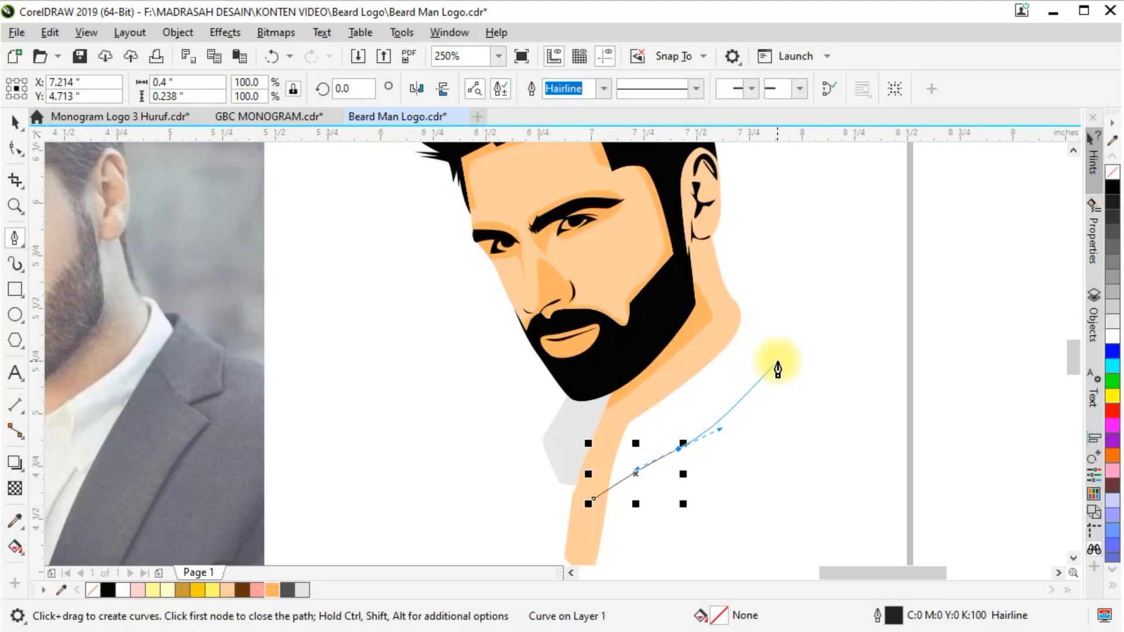
# Draw a closed shirt-collar shape along the outer side of the neck, overlapping the neck's edge
pyautogui.click(790, 357)
pyautogui.click(741, 312)
pyautogui.click(592, 494)
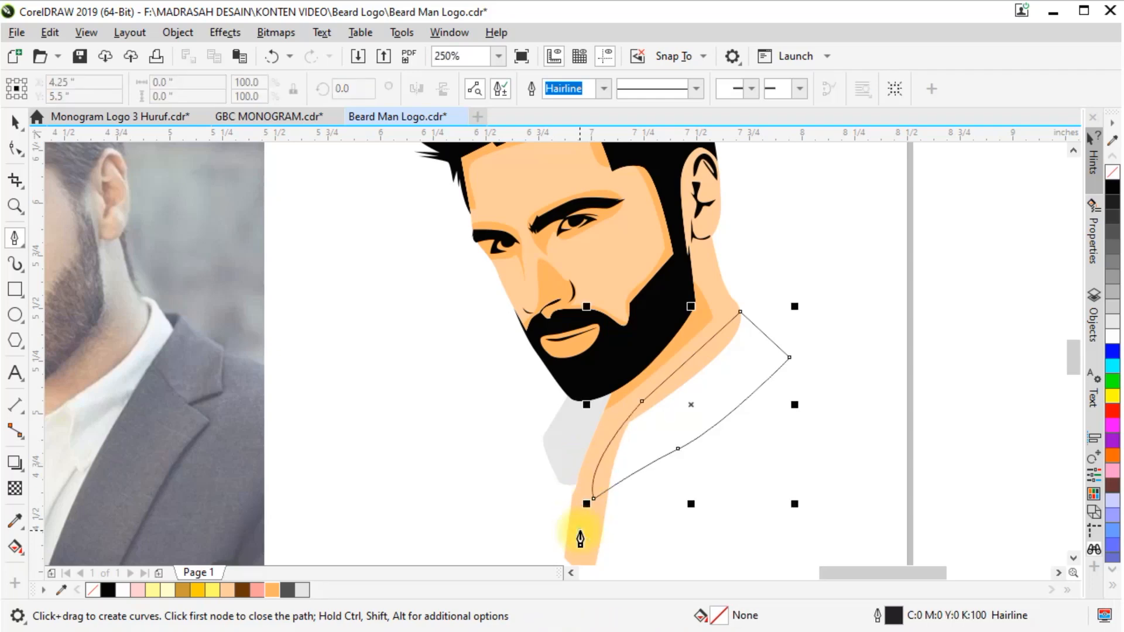
# Trim the collar shape with the face-and-neck shape and fill it with 10% Black
pyautogui.press('space')
pyautogui.keyDown('shift'); pyautogui.click(666, 445); pyautogui.keyUp('shift')
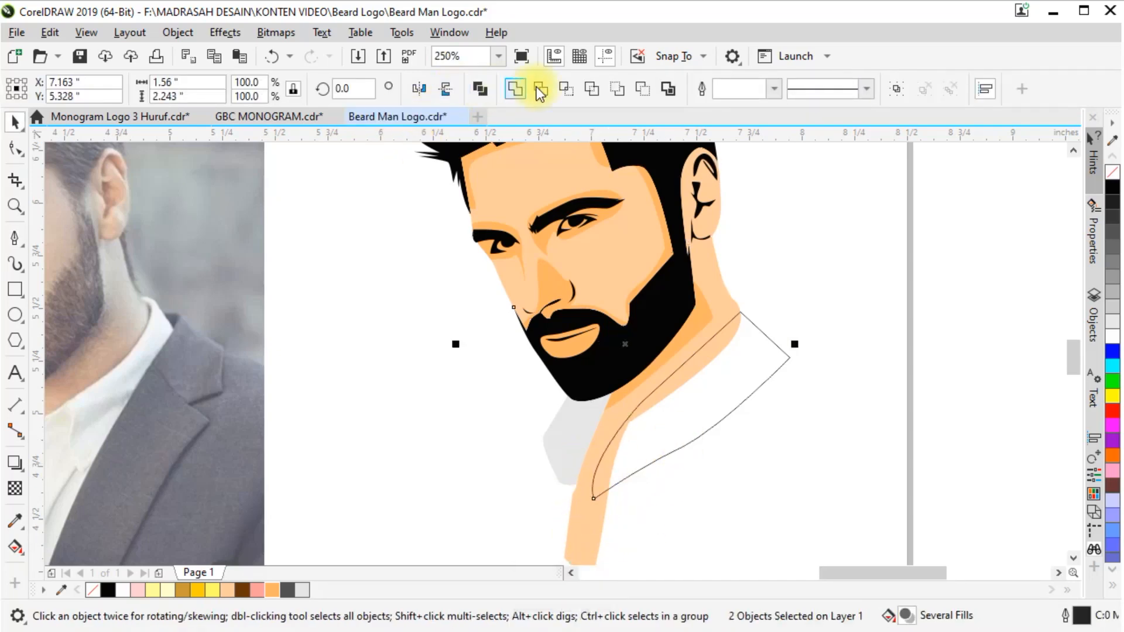
pyautogui.click(303, 590)
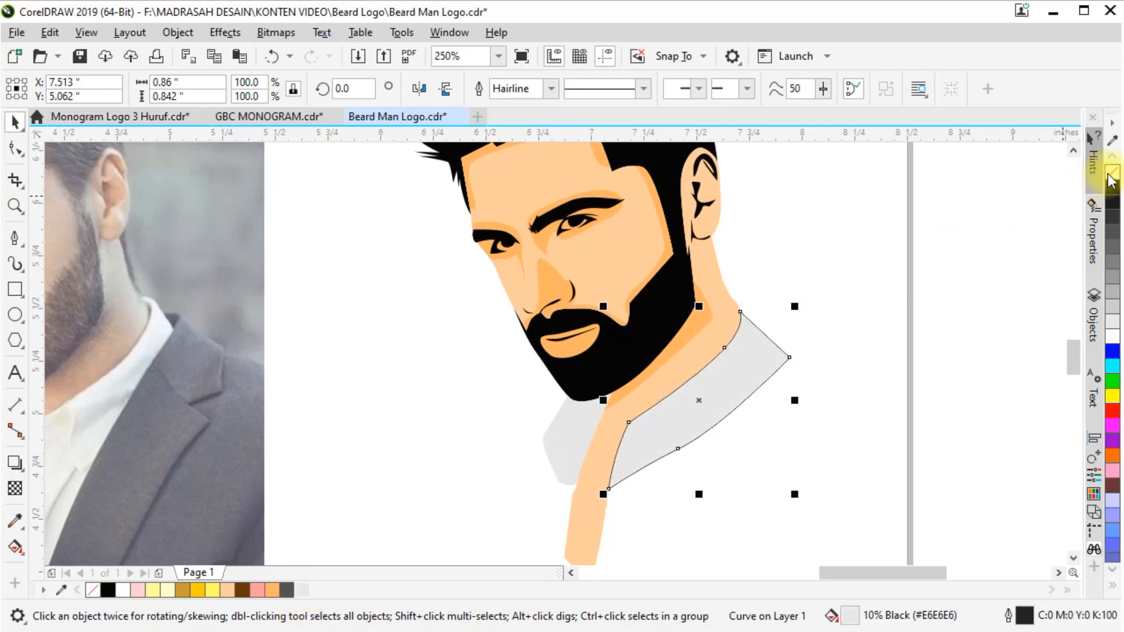